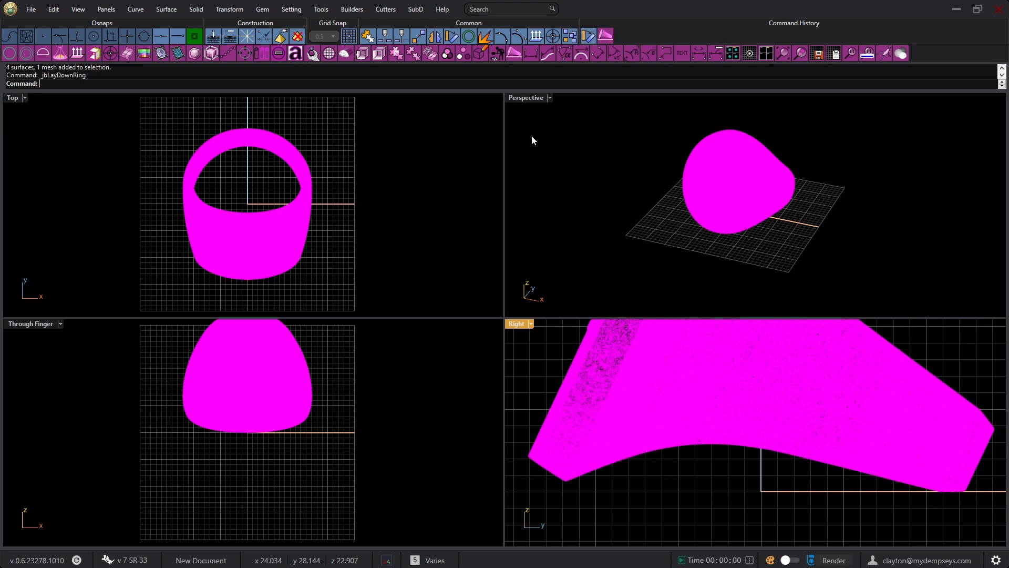
Step: Rotate the selected ring in the Right view about the shank's ground contact point so the head's lower edge rests on the ground line
left_click(452, 36)
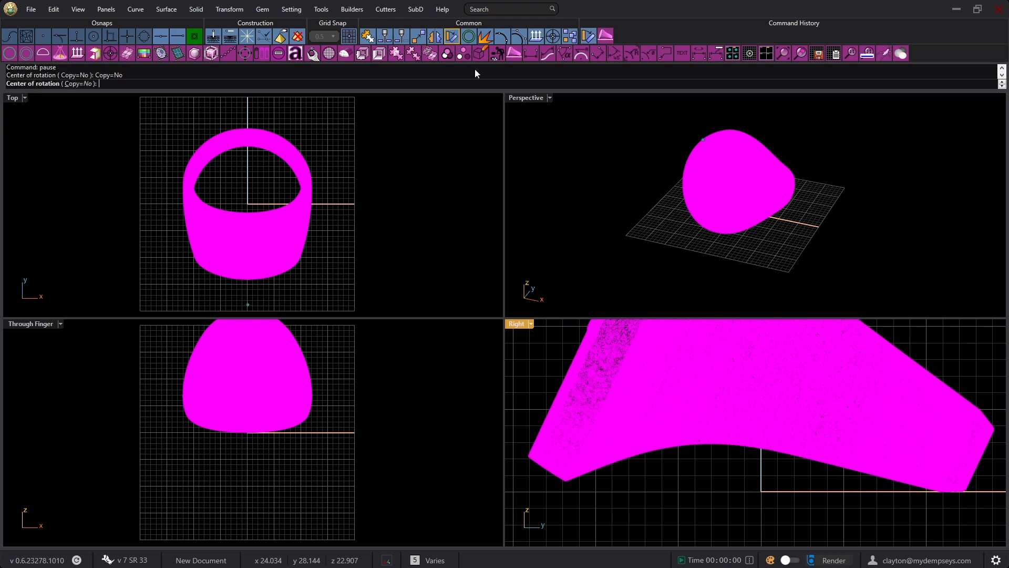
left_click(943, 492)
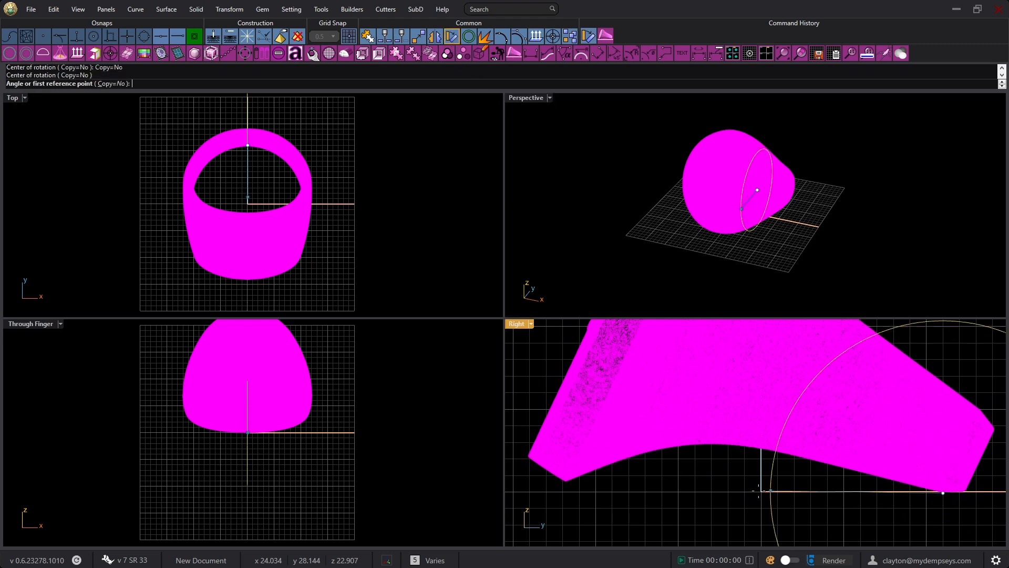
left_click(529, 480)
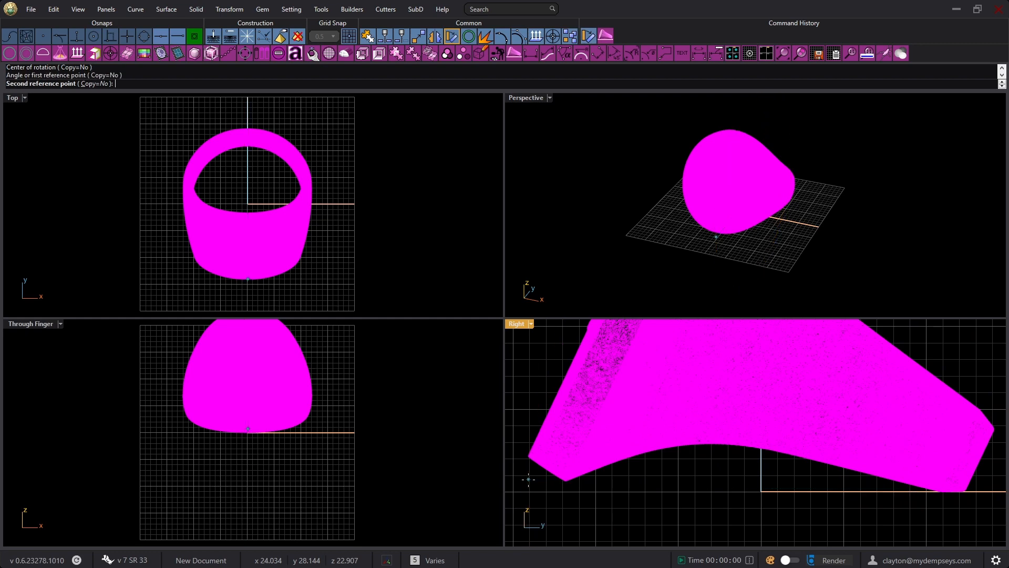
left_click(536, 492)
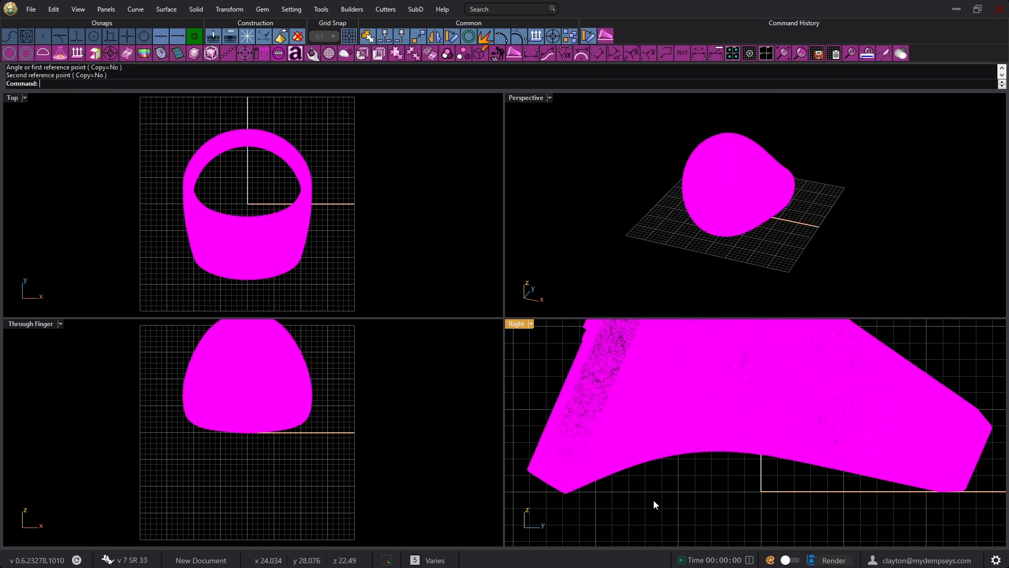
Step: Nudge the ring's shank contact point onto the ground line in the Right view and clear the selection
scroll(950, 499, "up", 4)
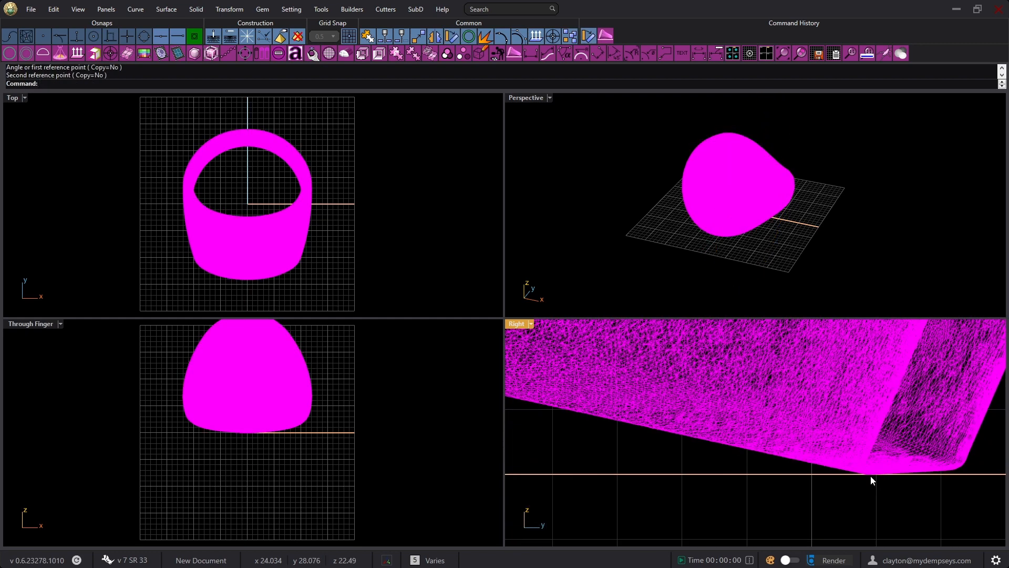
left_click_drag(871, 475, 870, 475)
scroll(894, 505, "down", 4)
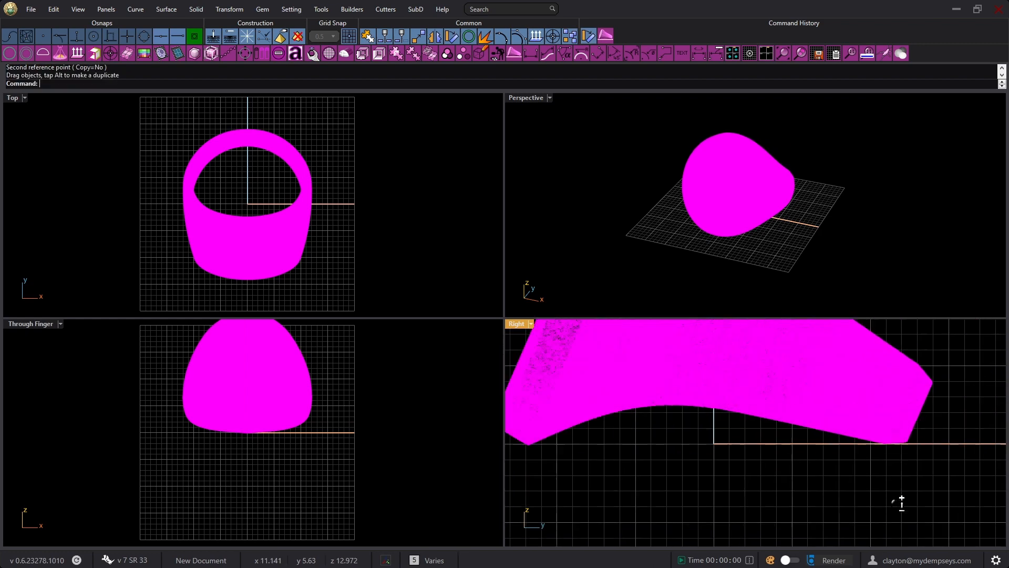
left_click(683, 420)
right_click_drag(682, 425, 664, 465)
Step: Set the Perspective viewport's display mode to Bella
right_click_drag(657, 211, 554, 183)
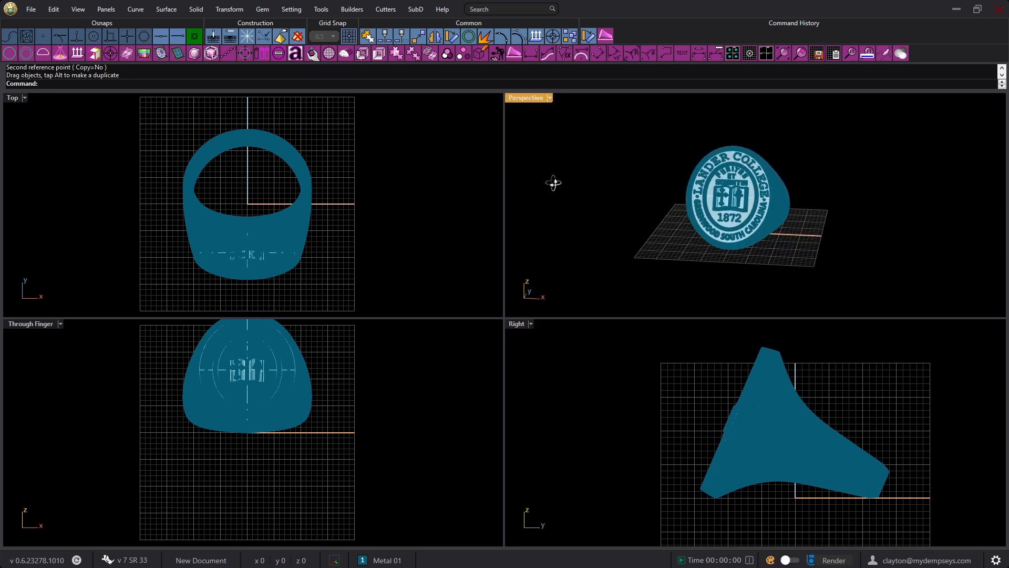
left_click(527, 98)
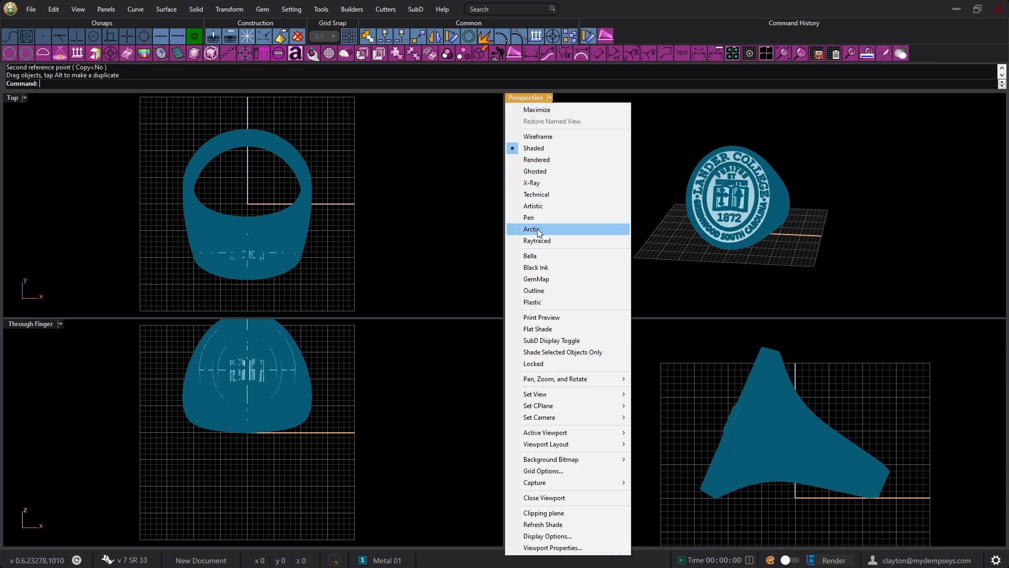
left_click(535, 256)
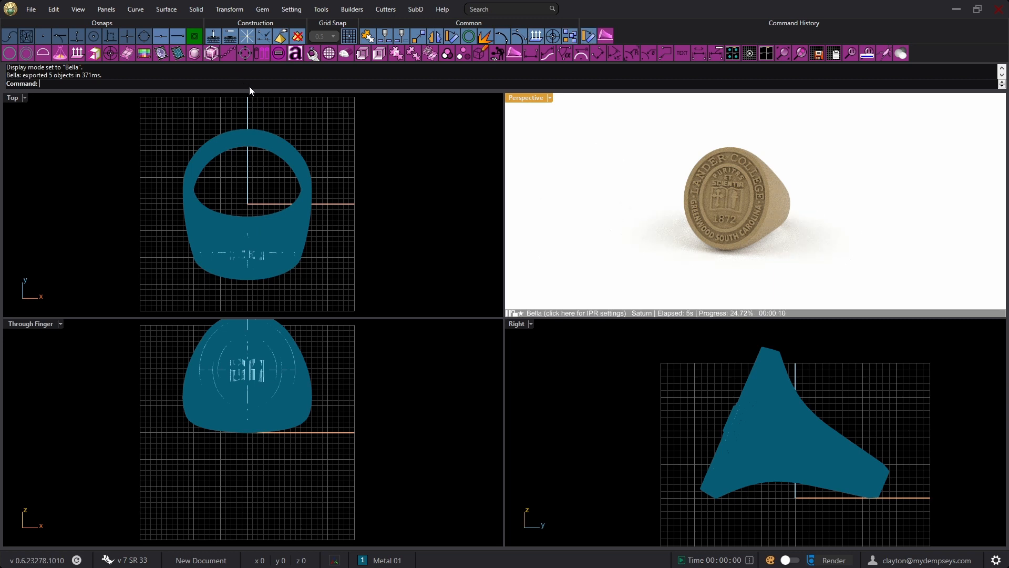
Step: Open the Perspective viewport's properties and show its Bella camera settings
type("roperties")
key("Return")
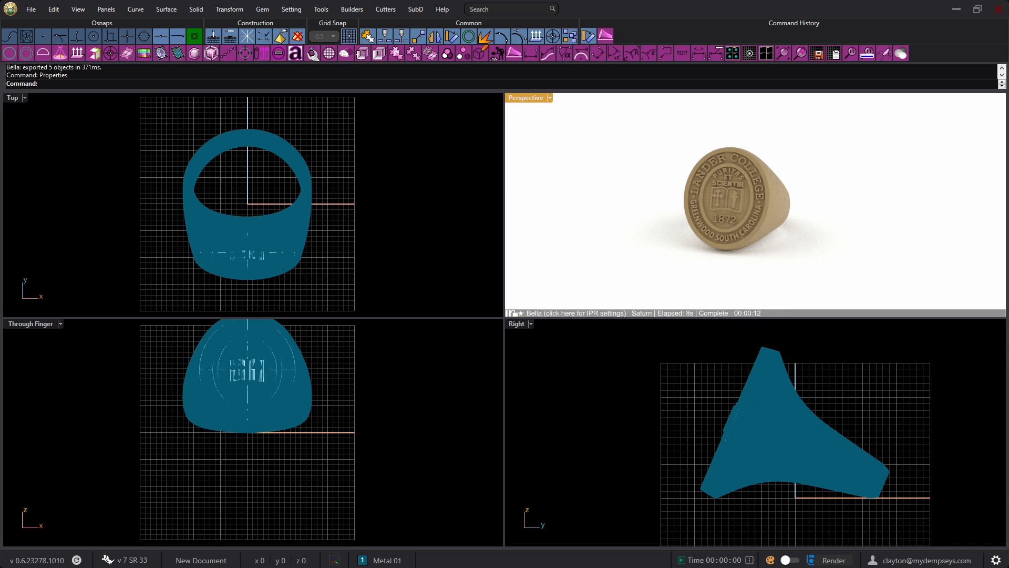
left_click_drag(0, 132, 180, 112)
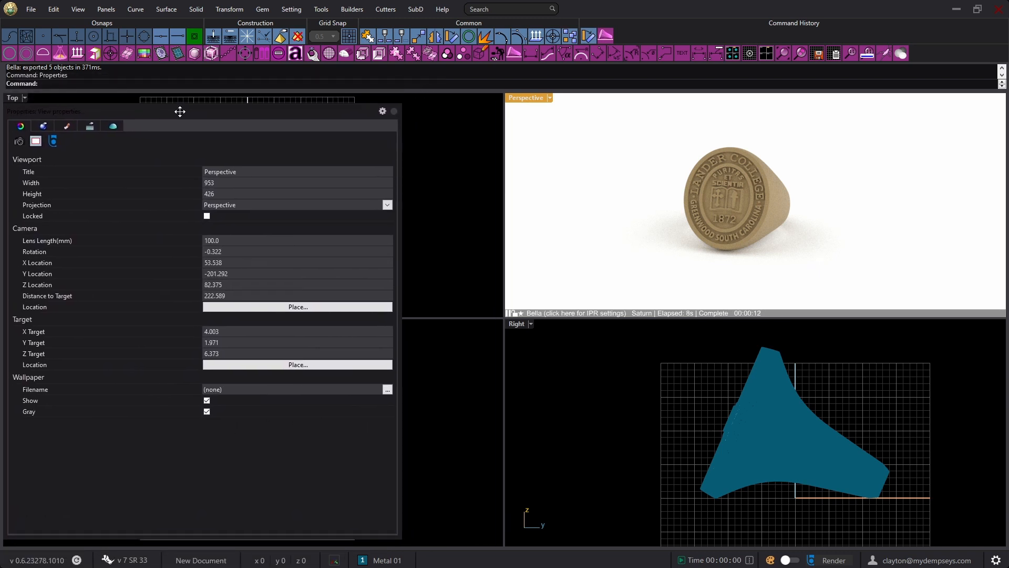
left_click(55, 142)
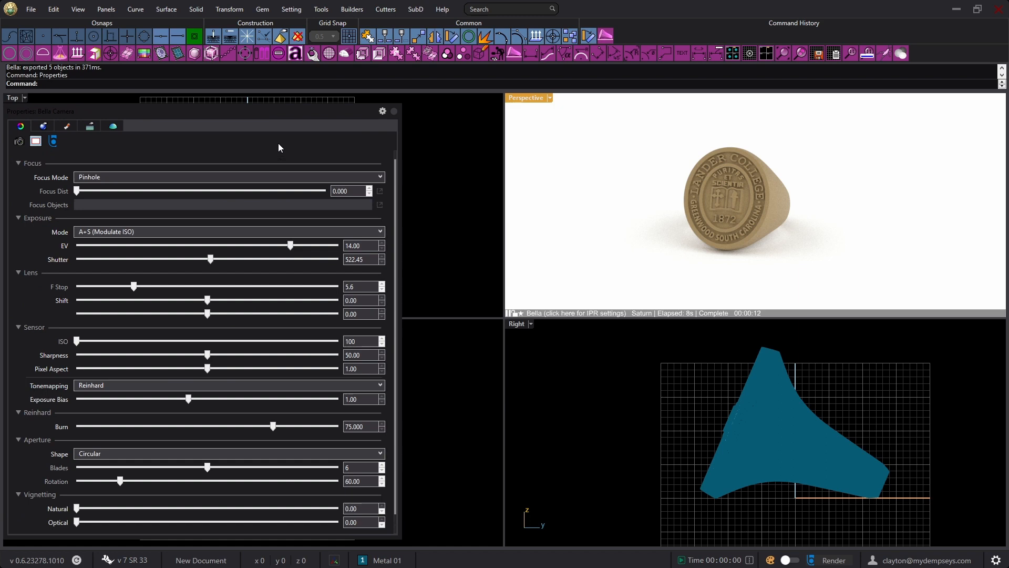
Step: Assign the Yellow Gold 14K metal material to the ring mesh, close the material library and deselect the ring
left_click(770, 561)
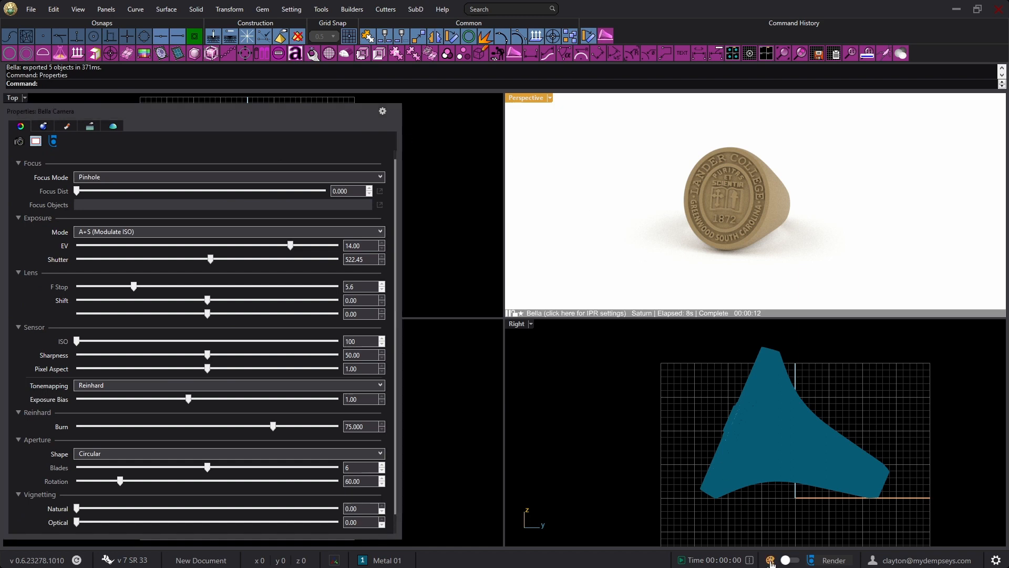
left_click_drag(499, 174, 391, 146)
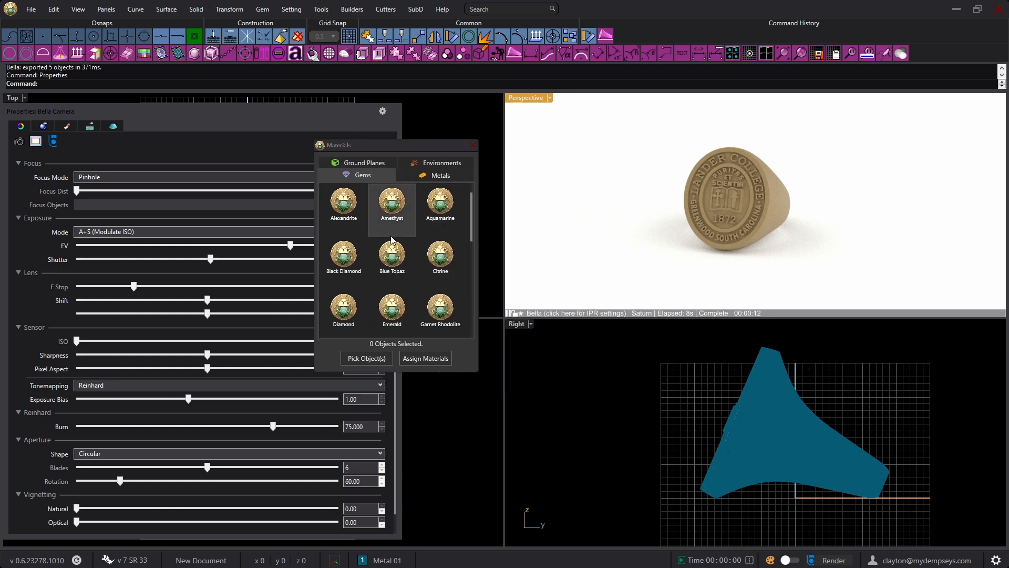
left_click(735, 203)
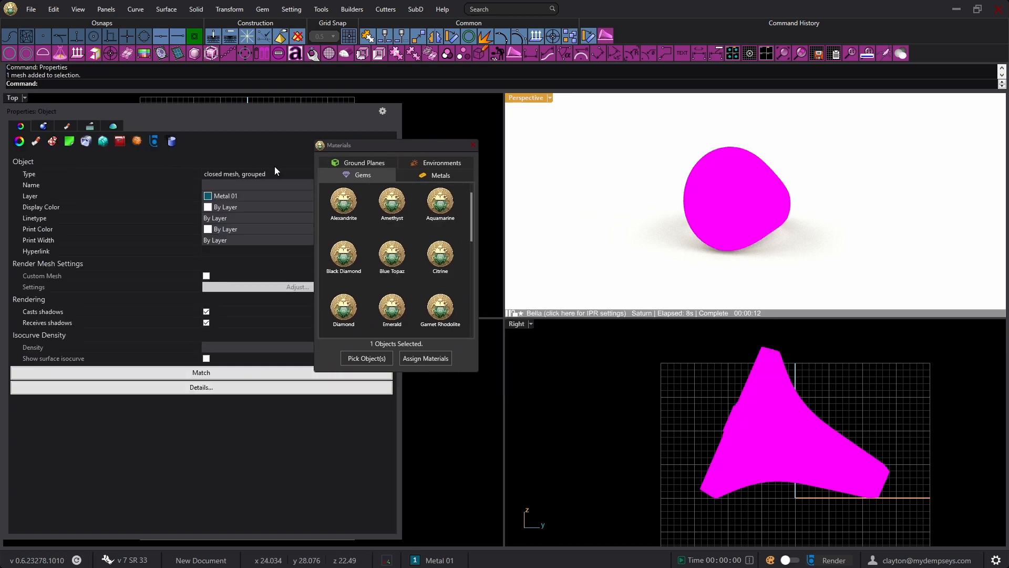
left_click(428, 175)
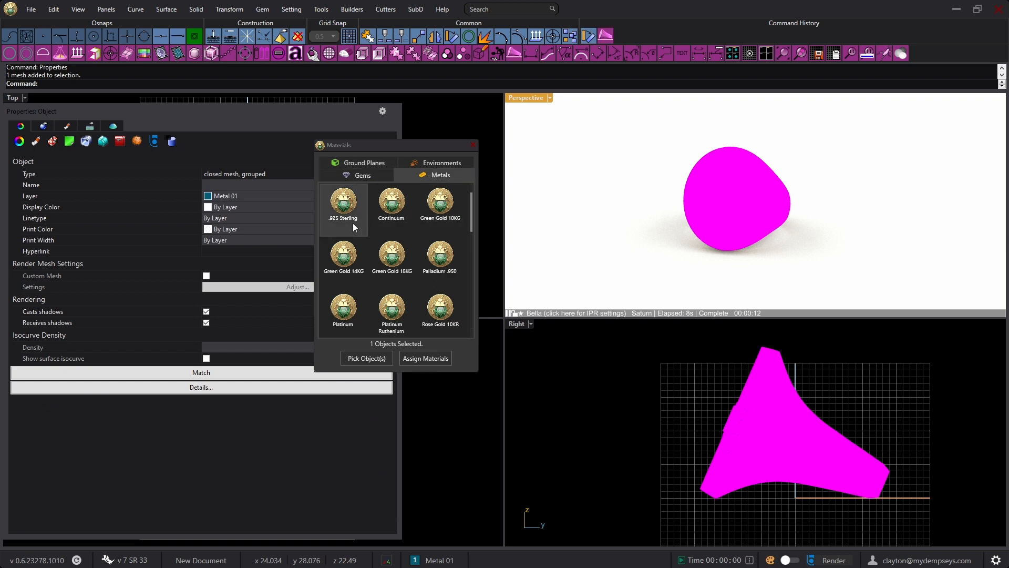
left_click_drag(472, 220, 474, 332)
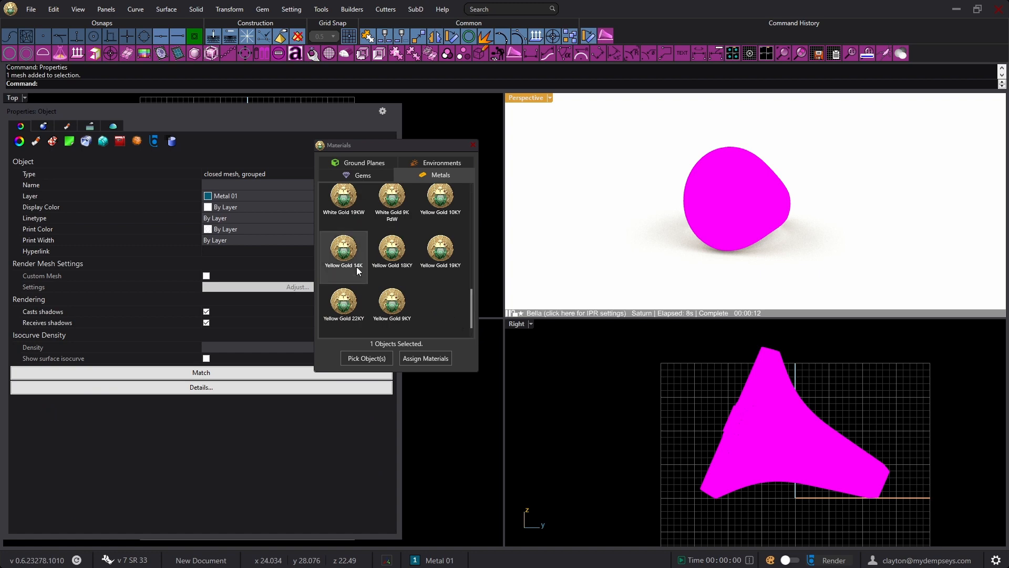
left_click(430, 360)
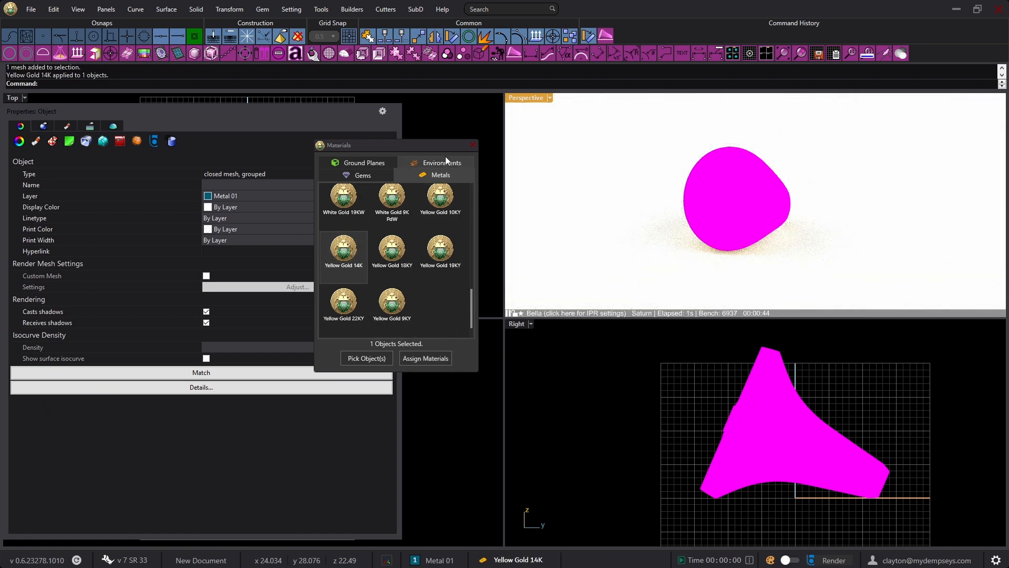
left_click(474, 144)
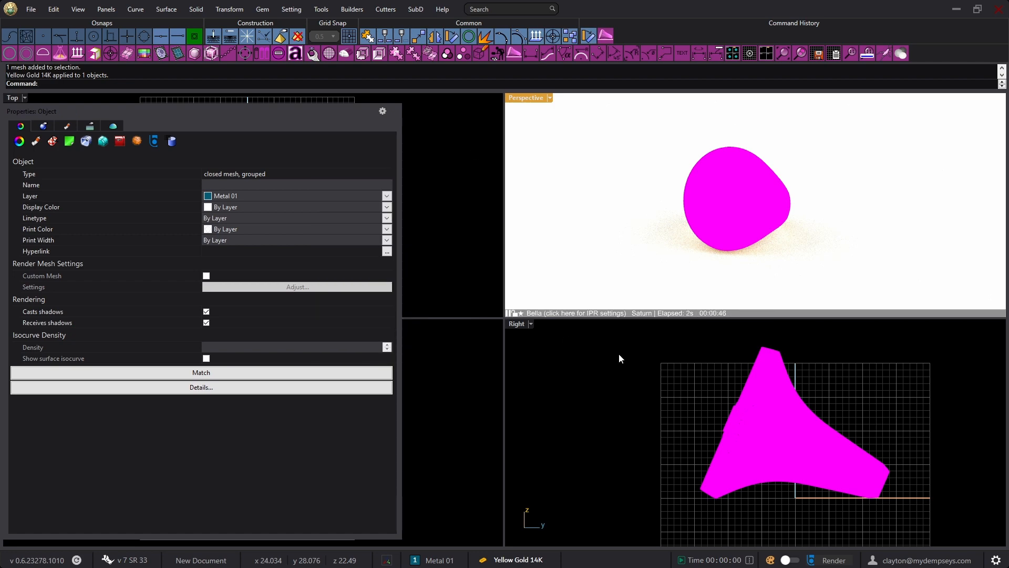
left_click(591, 273)
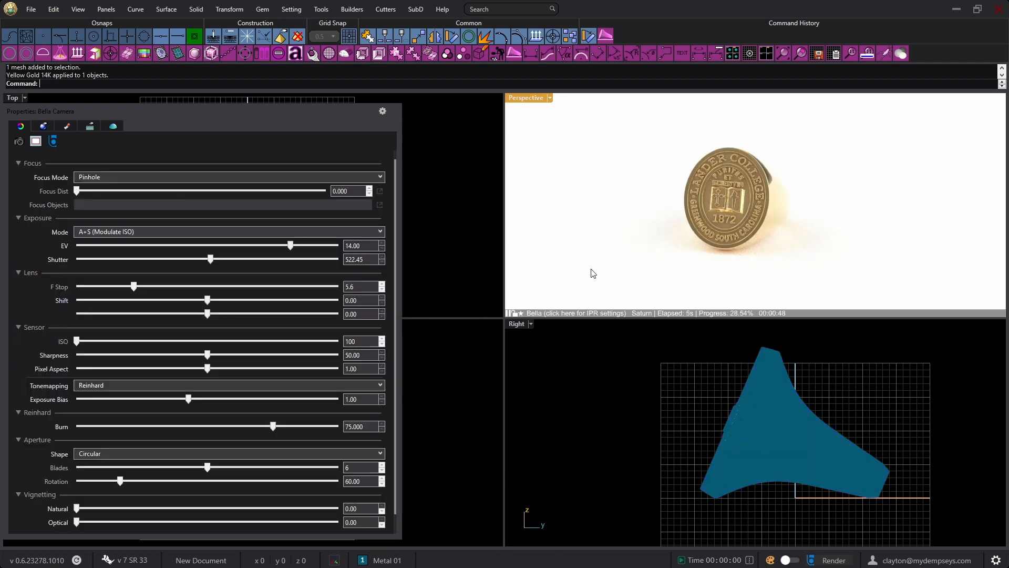
Step: Set the Bella camera's focus mode to Manual
right_click_drag(616, 221, 669, 246)
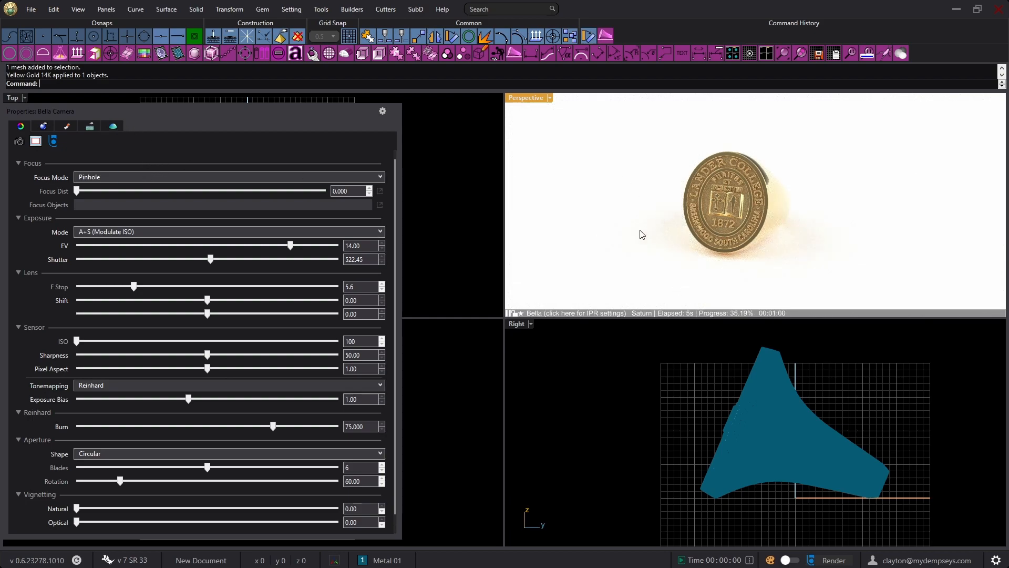
right_click_drag(642, 234, 653, 213)
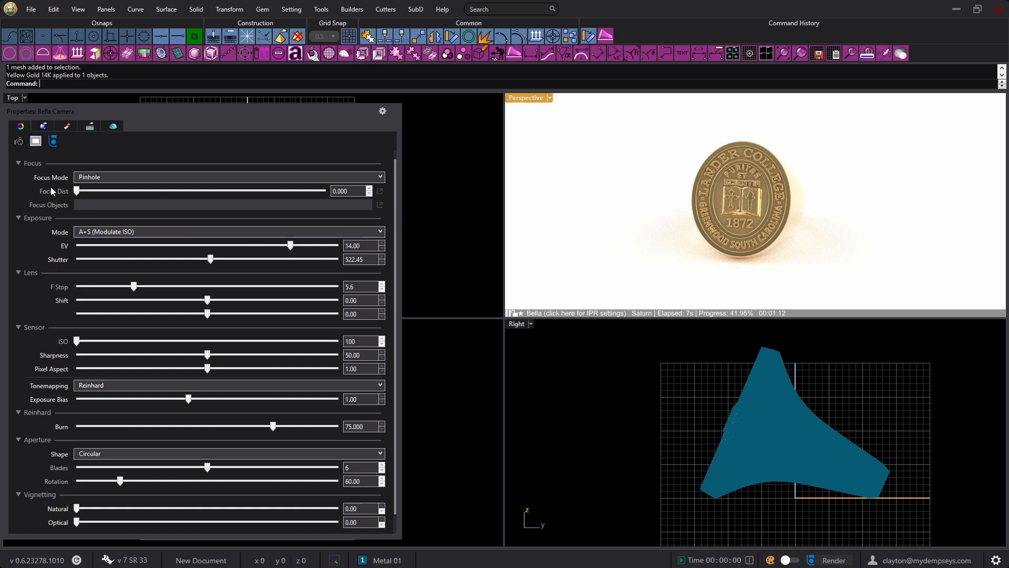
left_click(381, 178)
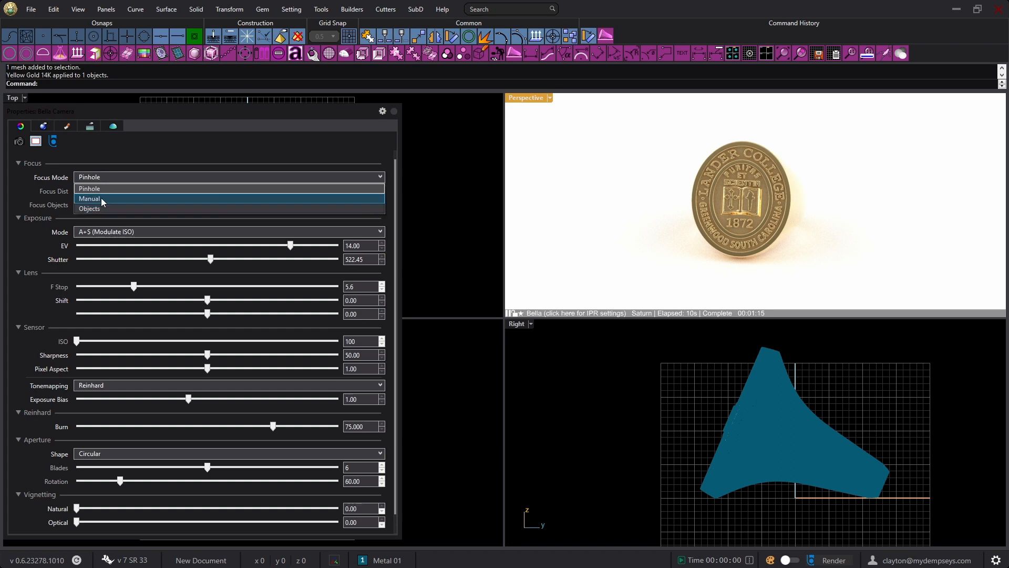
left_click(102, 198)
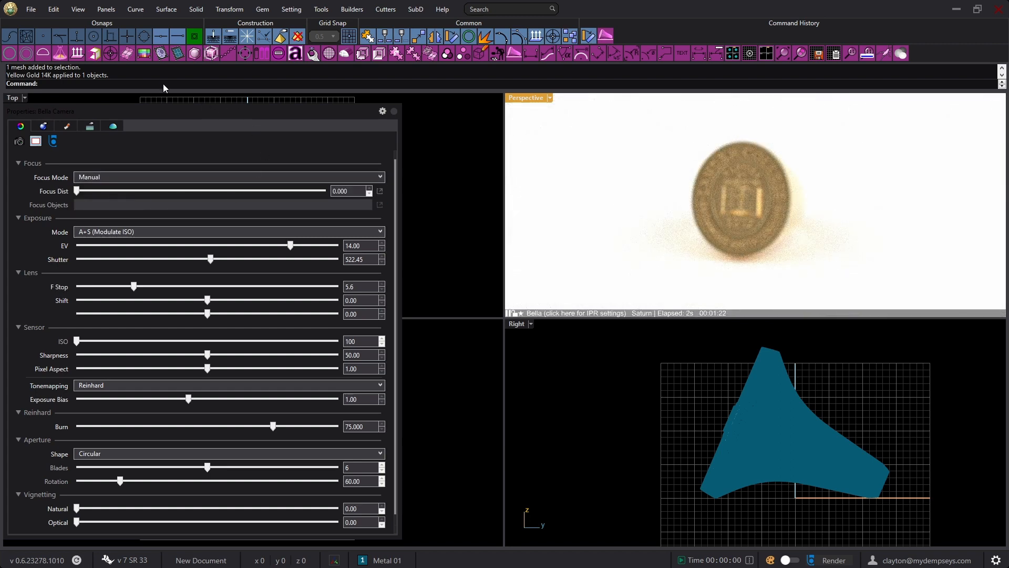
Step: Show the Perspective viewport's camera object with the Camera command's Show option
type("Ca")
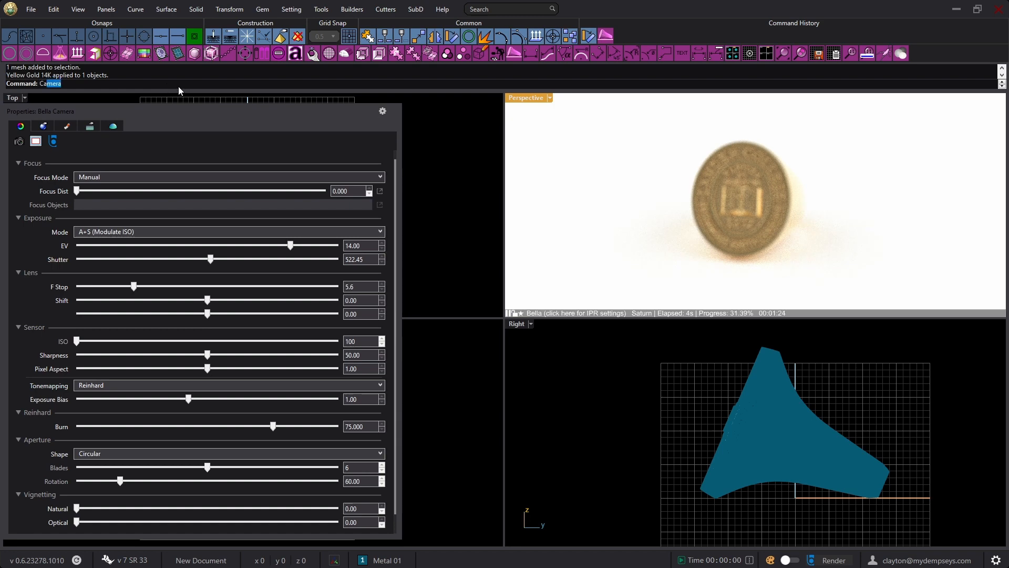
type("mera")
key("Return")
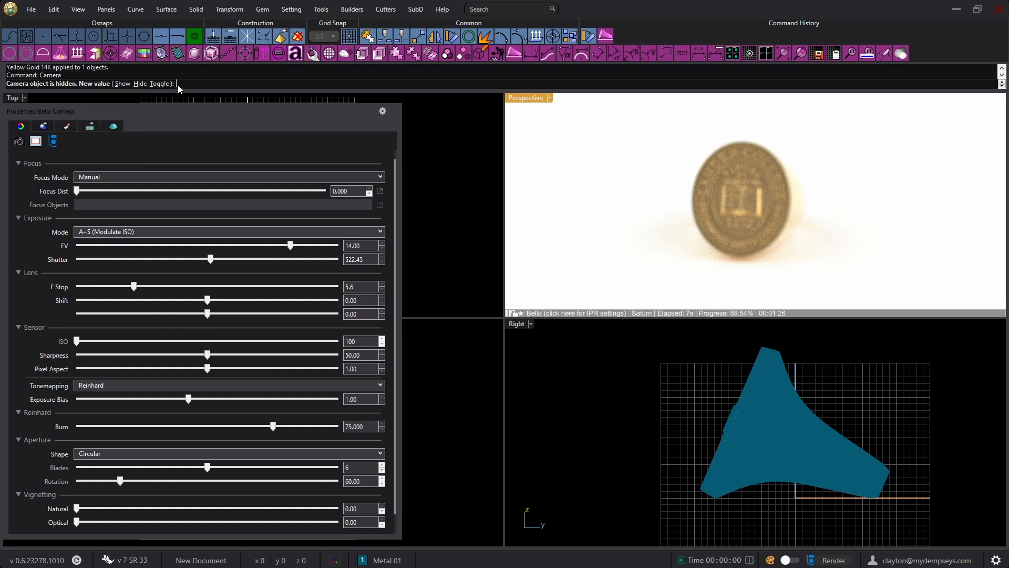
left_click(122, 83)
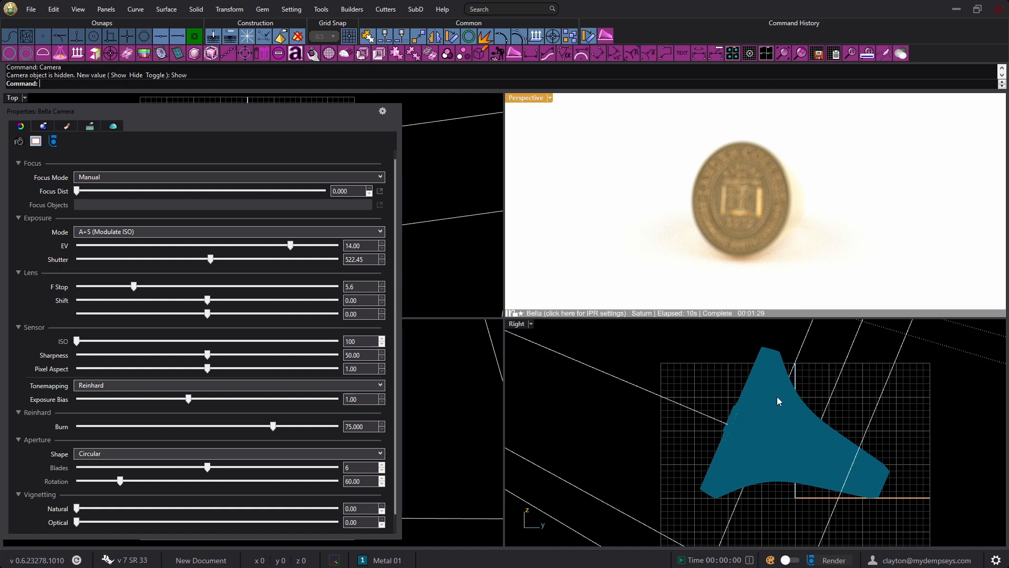
Step: Move the camera's target point in the Right view onto the ring's engraved face to focus there
scroll(778, 401, "down", 5)
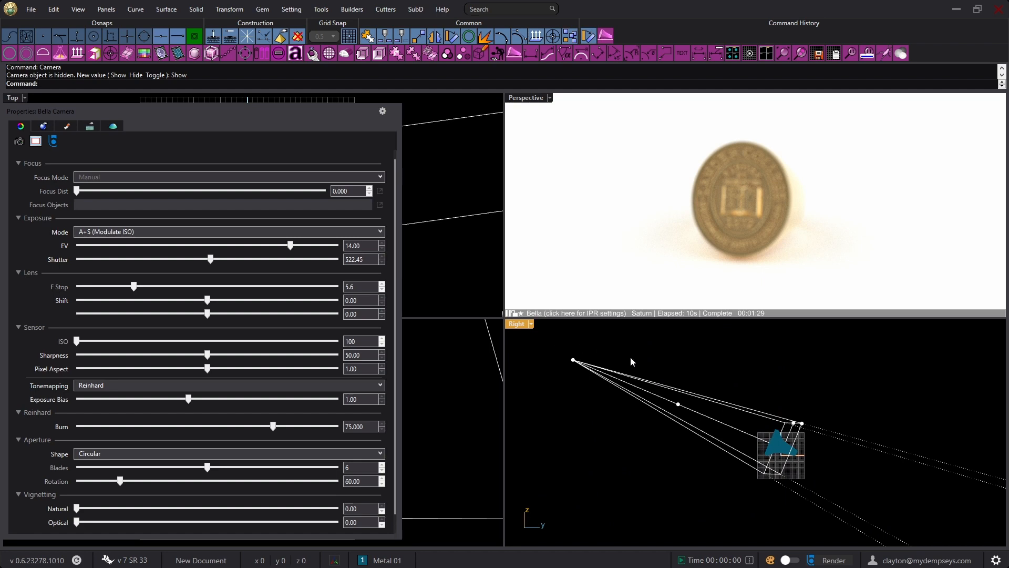
scroll(782, 445, "up", 5)
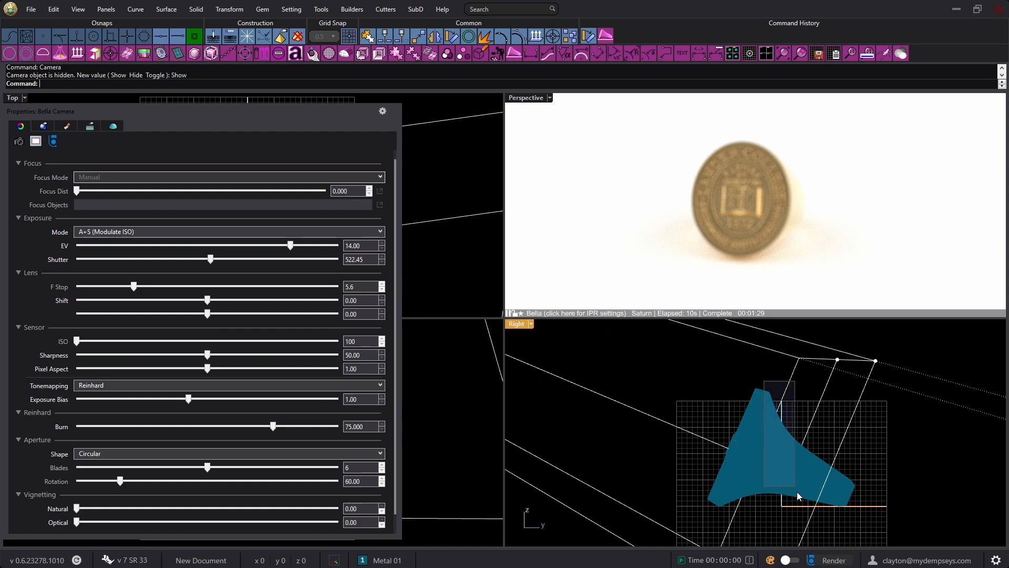
left_click(789, 474)
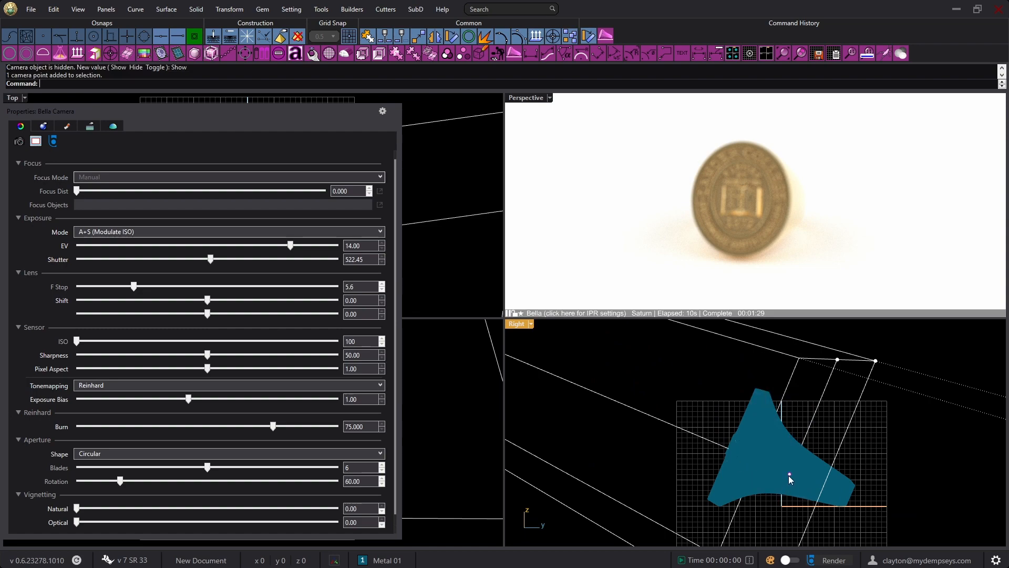
left_click_drag(790, 477, 736, 449)
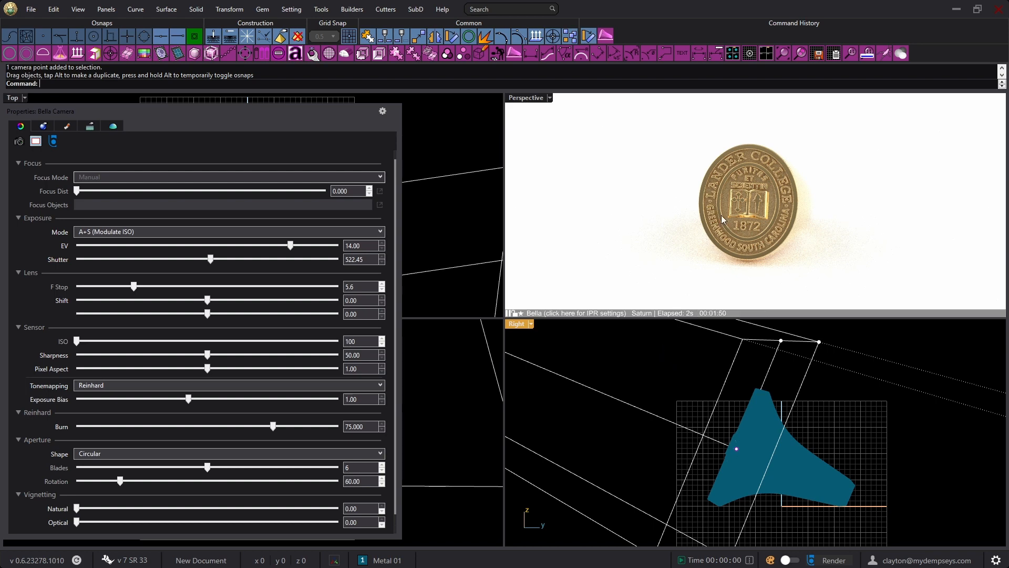
left_click(610, 216)
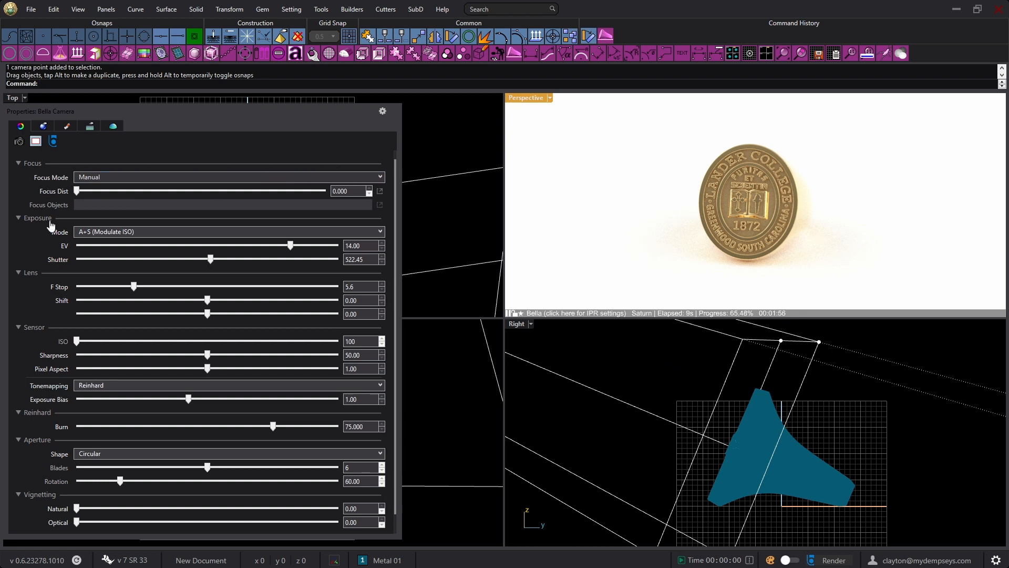
Step: Set the Bella camera's exposure mode to M (Manual) and its shutter to 200
left_click(379, 232)
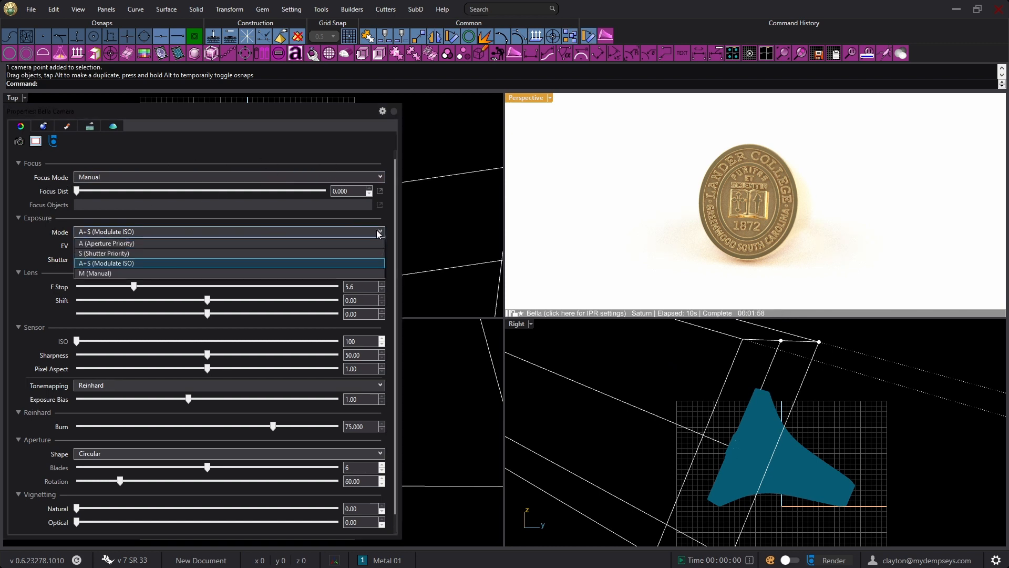
left_click(95, 273)
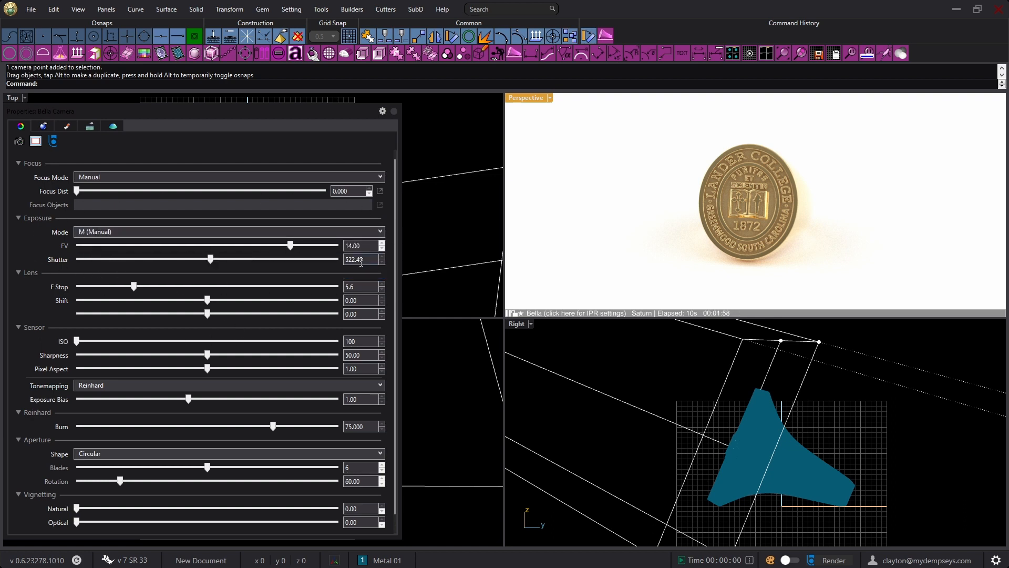
left_click_drag(370, 260, 338, 262)
type("200")
key("Return")
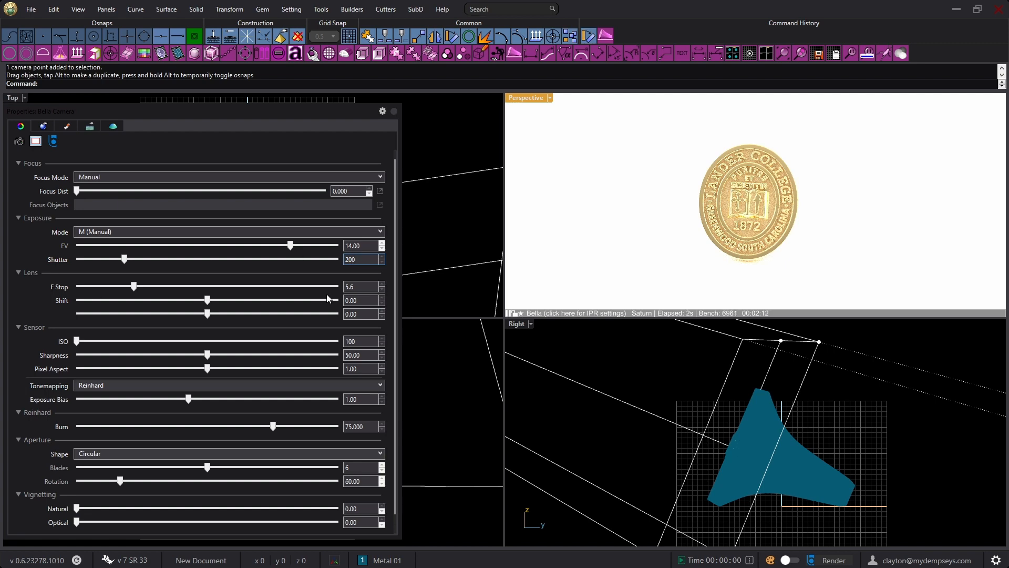
Step: Set the Bella camera's F Stop to 22 and its tonemapping to Camera Response
double_click(359, 286)
key("Return")
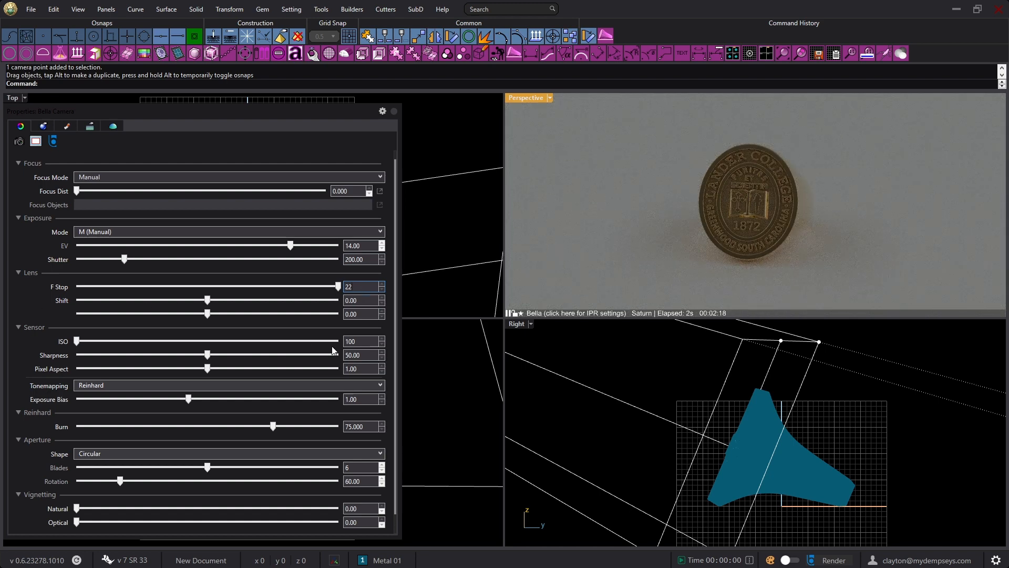
scroll(394, 342, "down", 1)
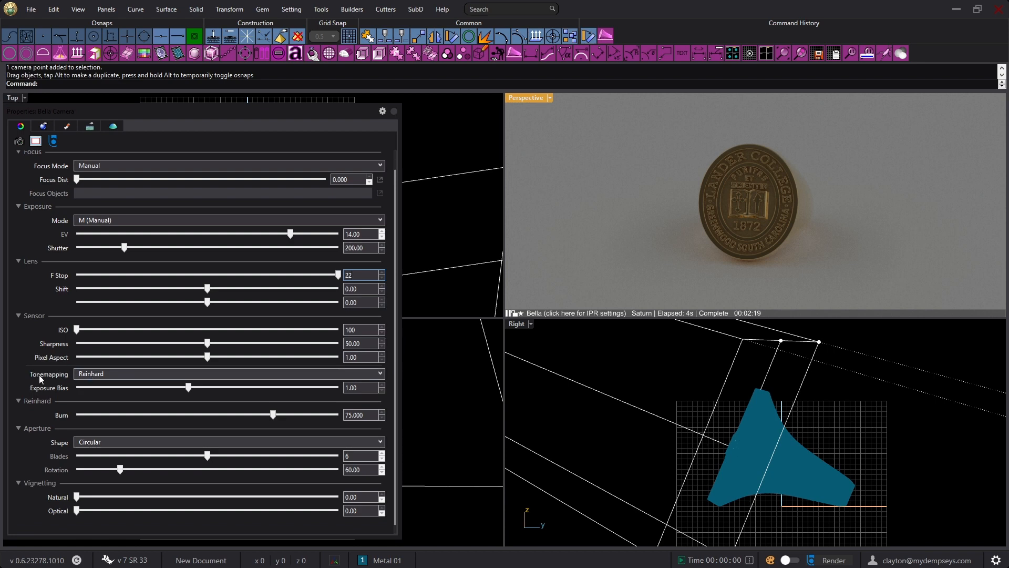
left_click(381, 374)
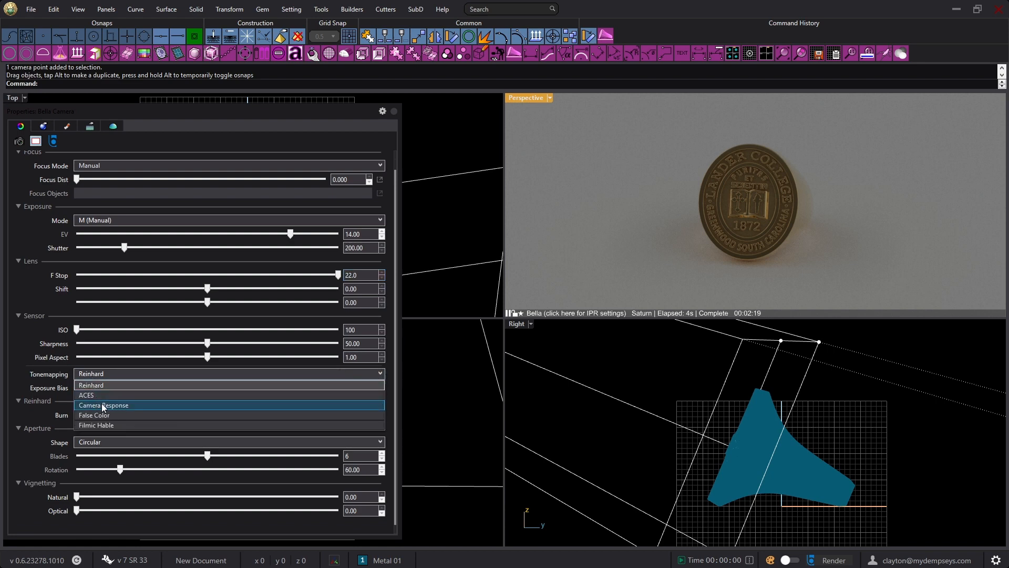
left_click(120, 406)
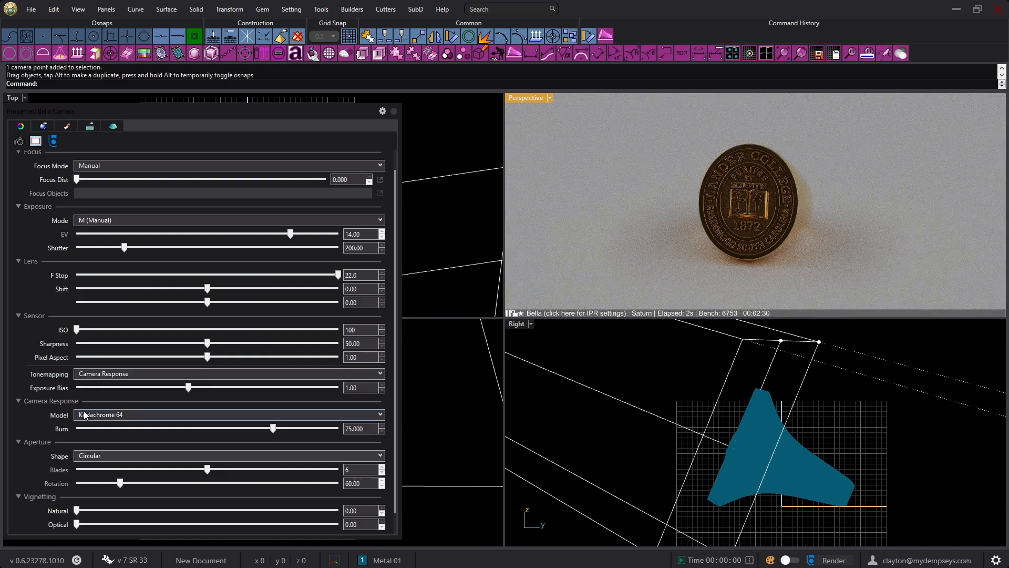
Step: Try the Canon Optura 981111 model for the camera response
left_click(380, 414)
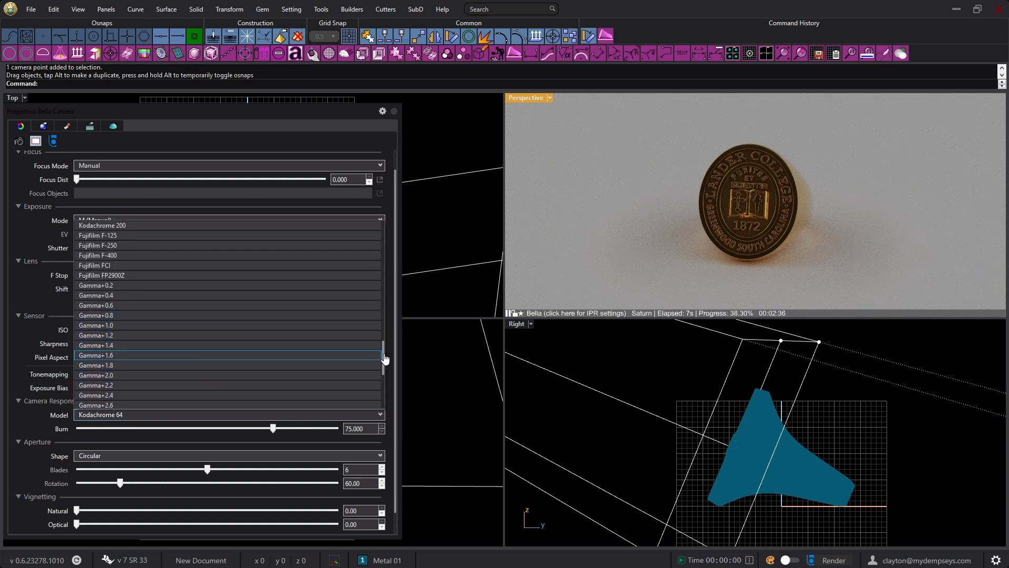
left_click_drag(385, 360, 378, 297)
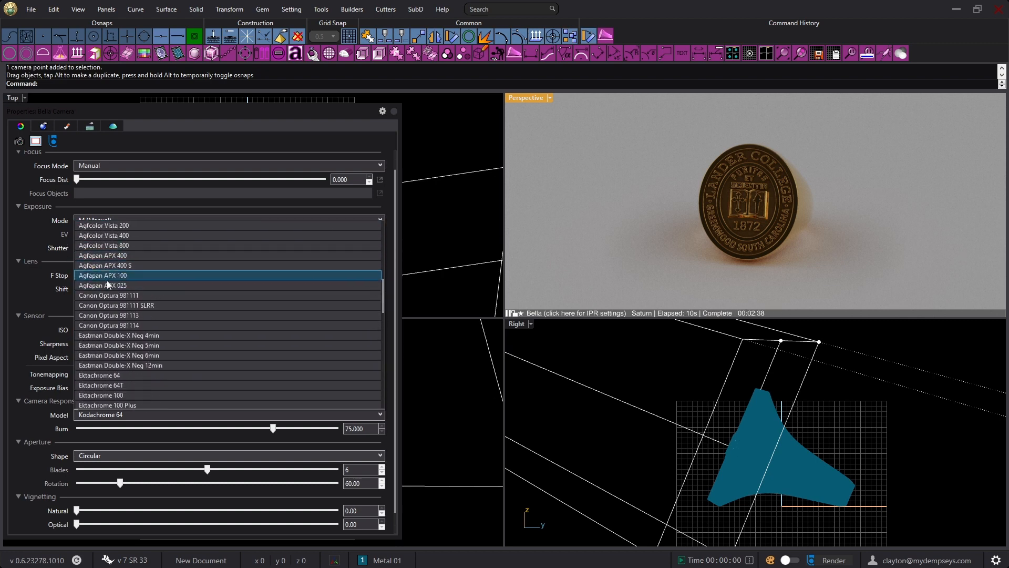
left_click(128, 300)
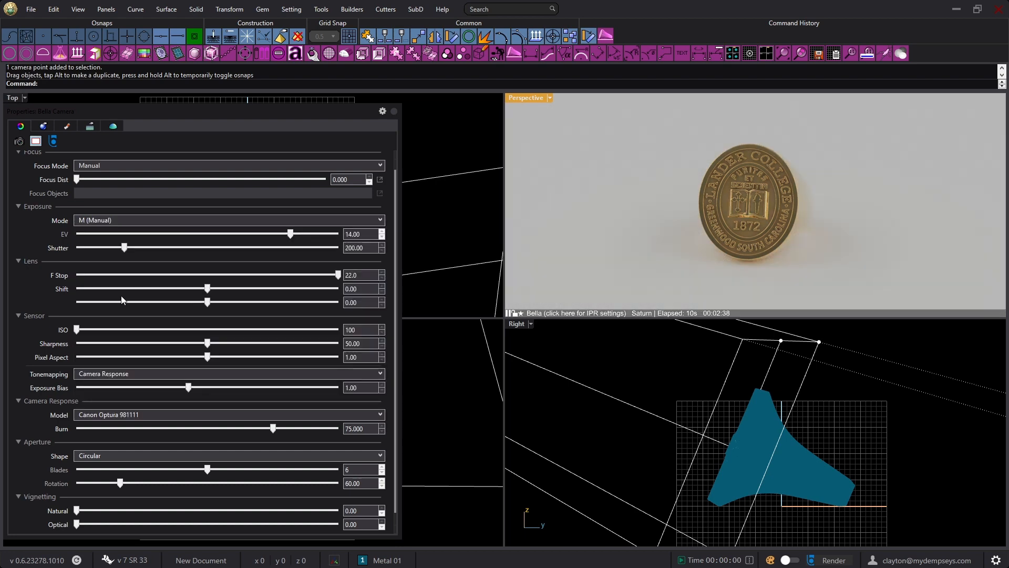
Step: Try the Gamma+0.8 model for the camera response
left_click(380, 415)
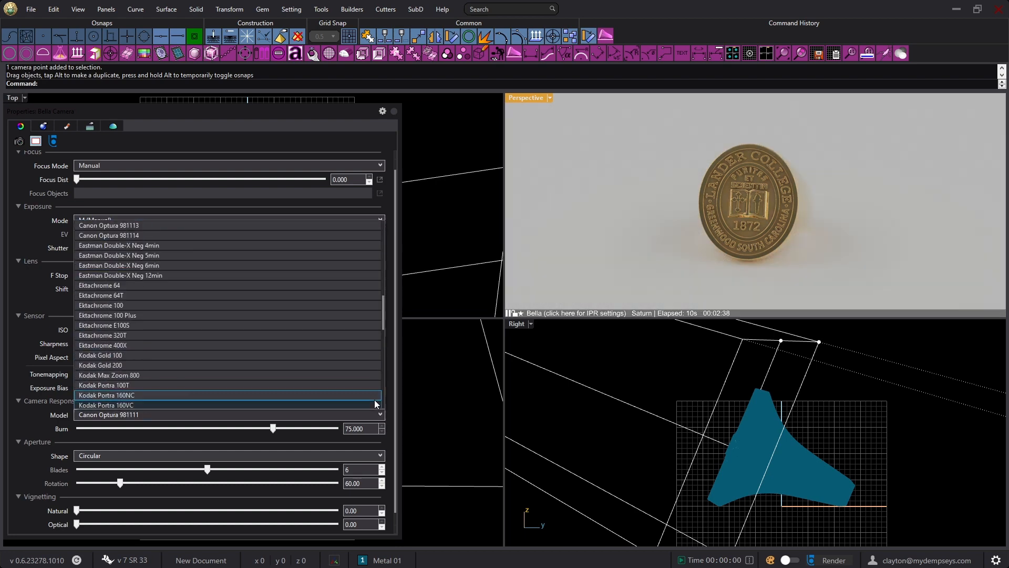
scroll(381, 305, "up", 2)
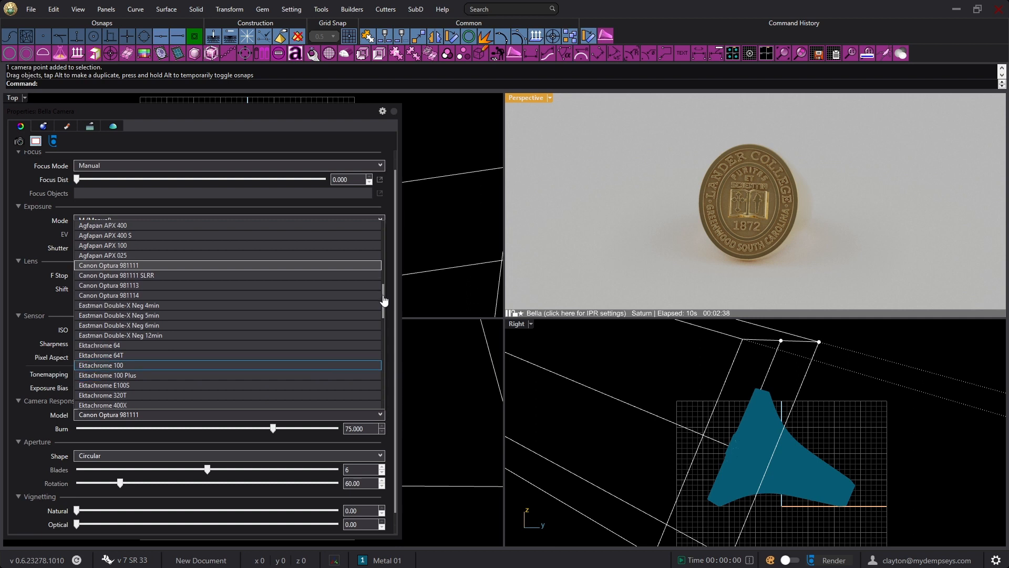
left_click_drag(384, 300, 382, 345)
scroll(382, 353, "down", 1)
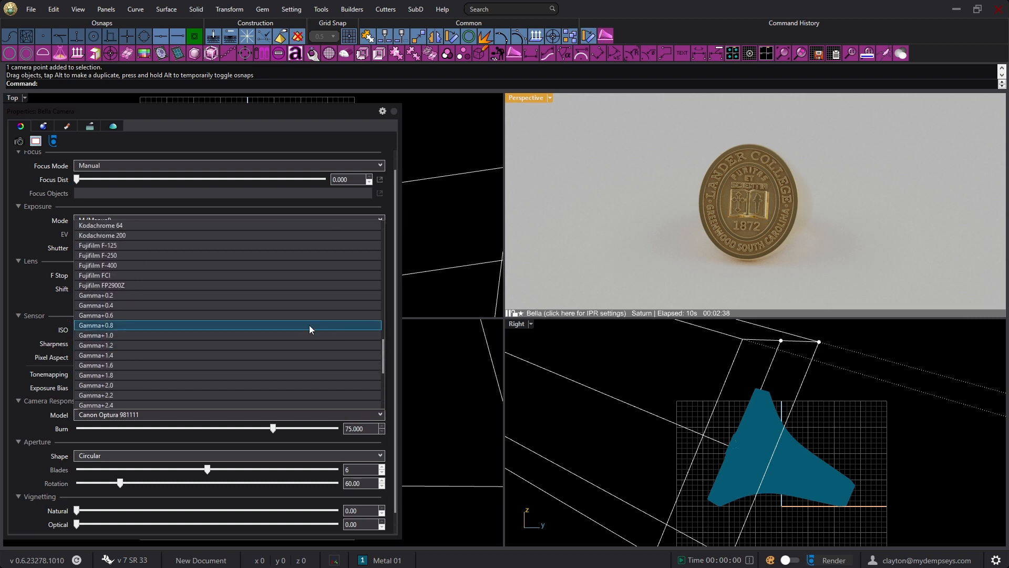
left_click(109, 326)
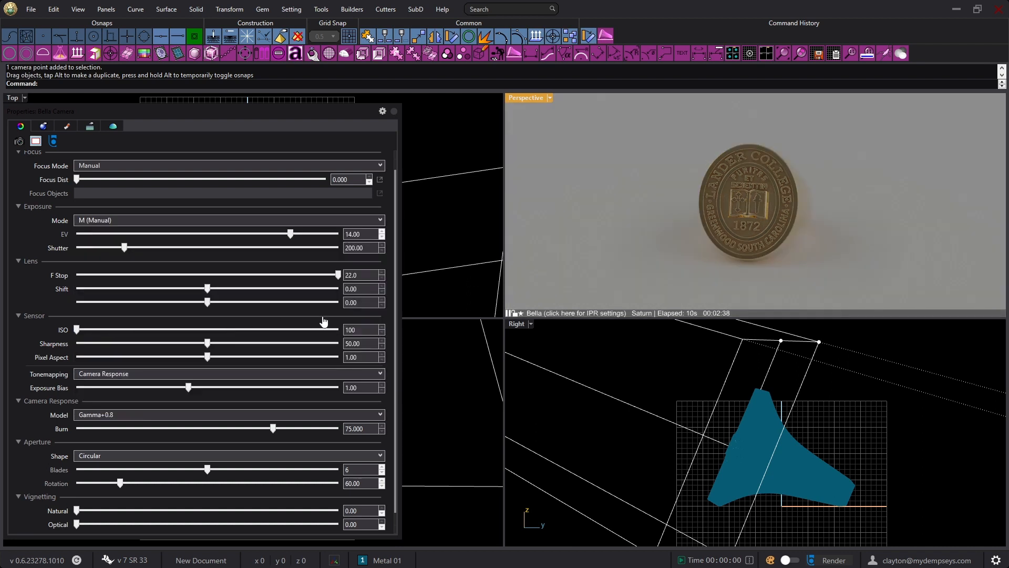
Step: Set the camera response model to Sony DXC 9000
left_click(382, 415)
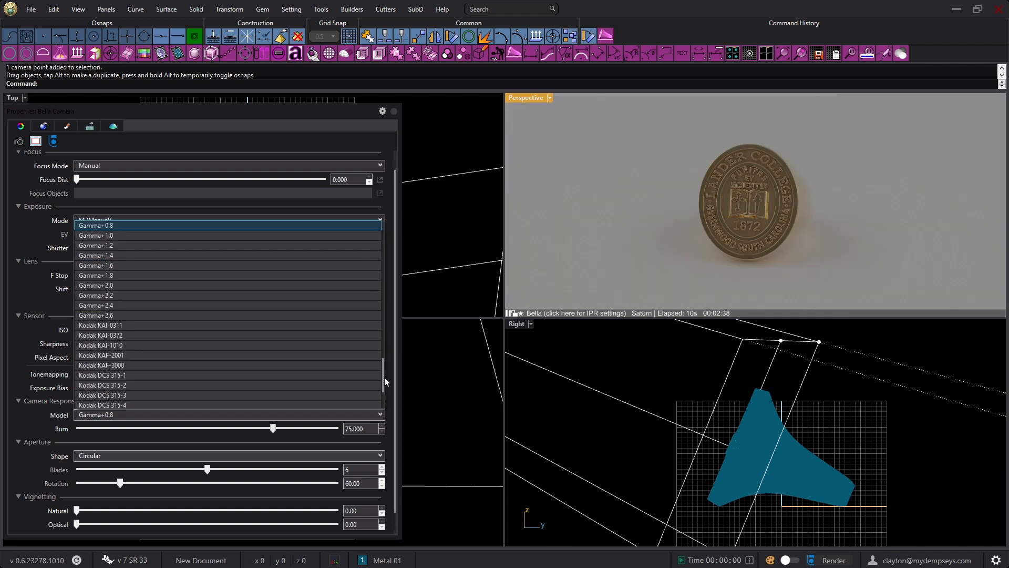
scroll(384, 380, "down", 4)
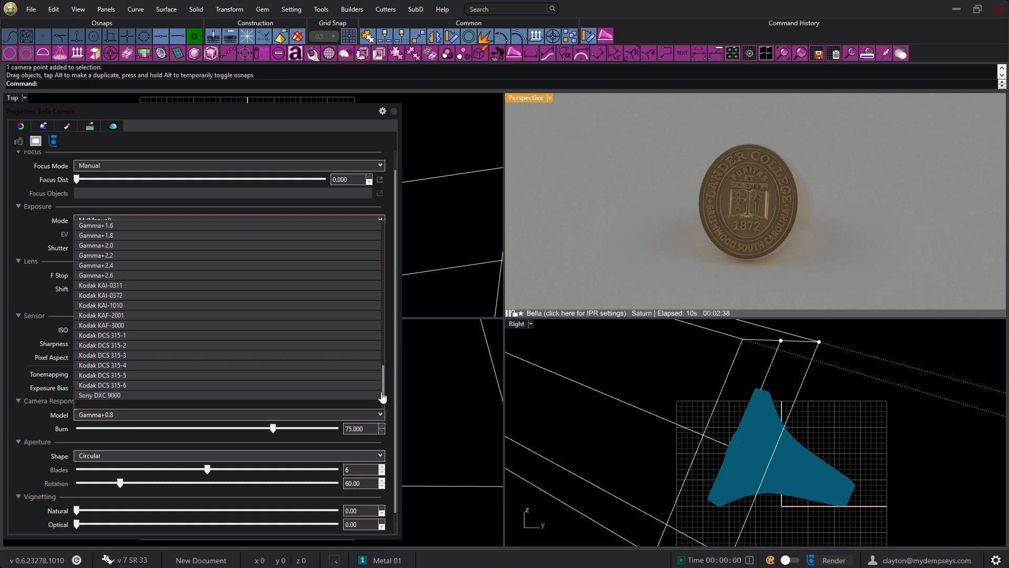
left_click(106, 395)
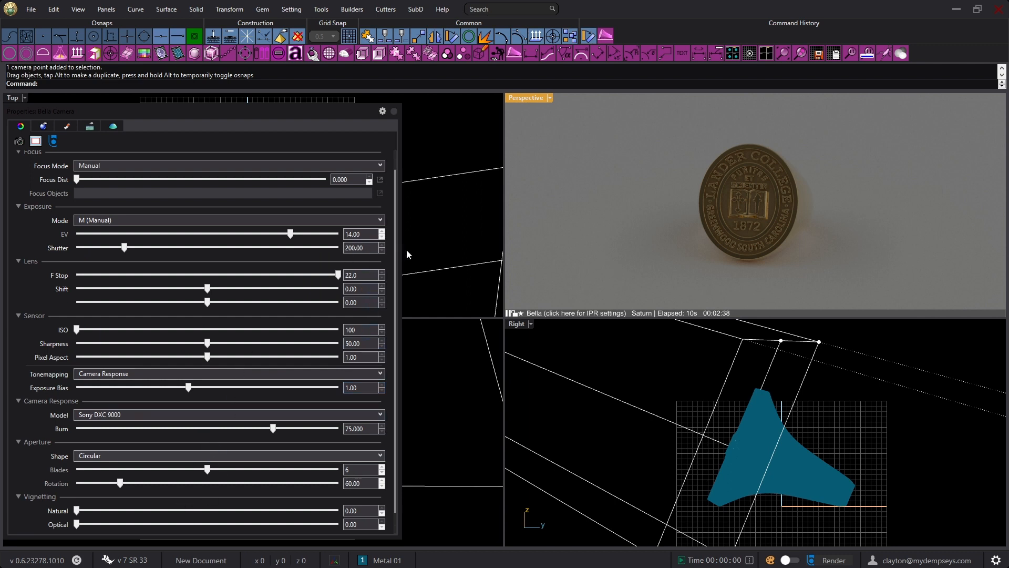
Step: Set the output dimensions to 1024 x 768 (4:3) in the Rendering settings
scroll(395, 252, "up", 1)
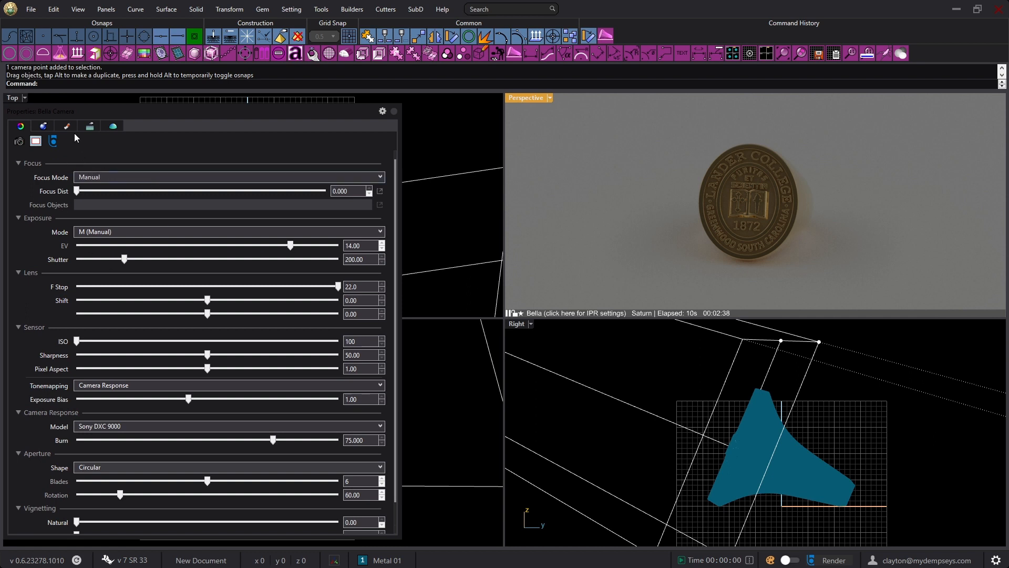
left_click(43, 128)
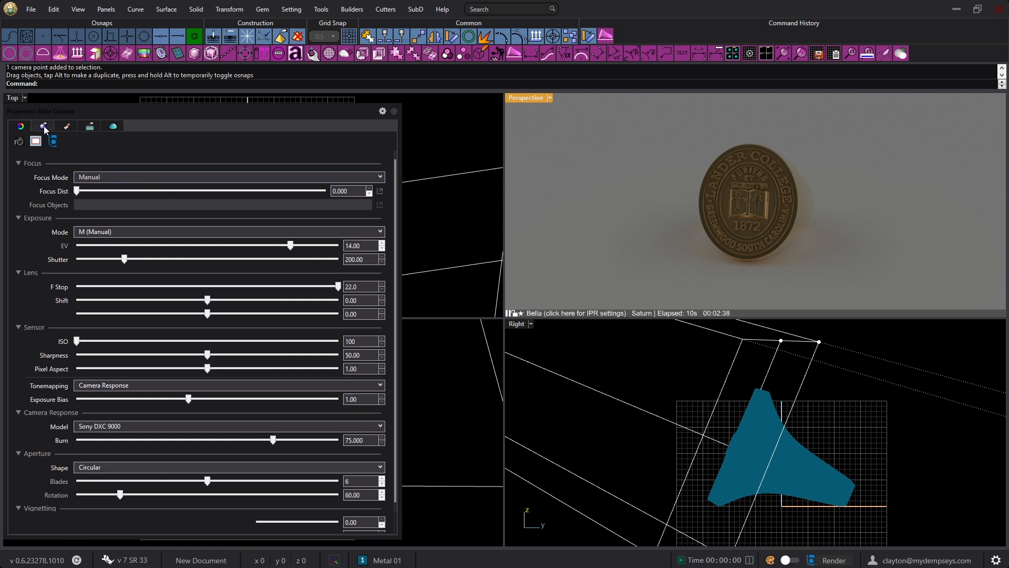
left_click(378, 195)
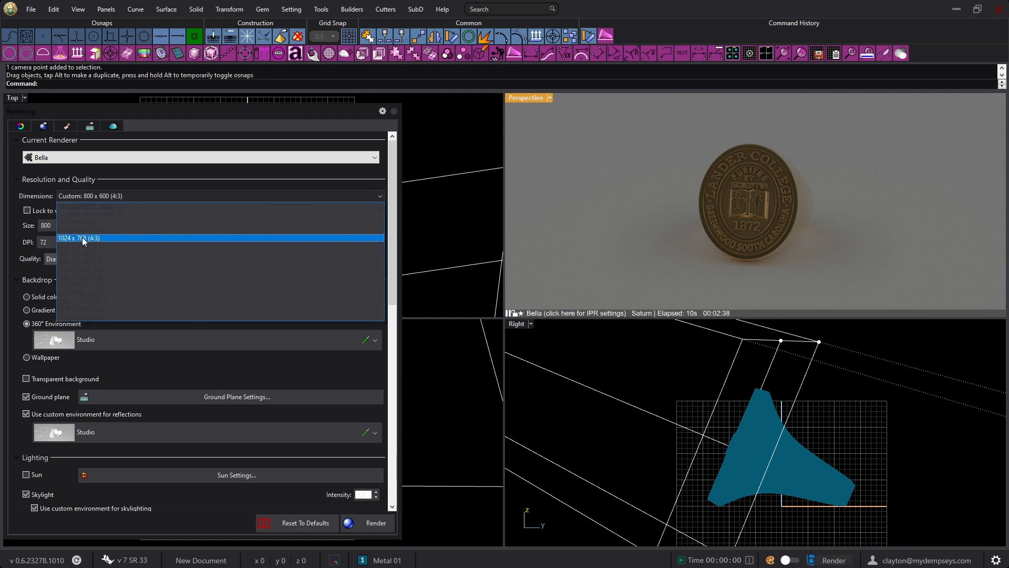
left_click(83, 238)
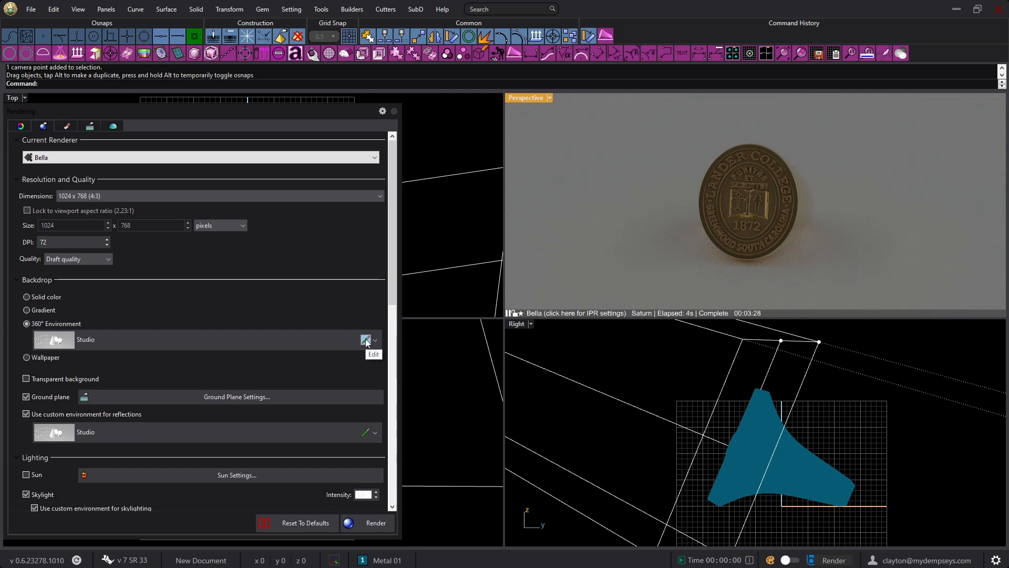
Step: Replace the Studio 360° environment's background image with a High Dynamic Range Texture using Fh_HDRI-Pack1-11.hdr from the Fh_HDRI Map Pack 01 folder
left_click(362, 339)
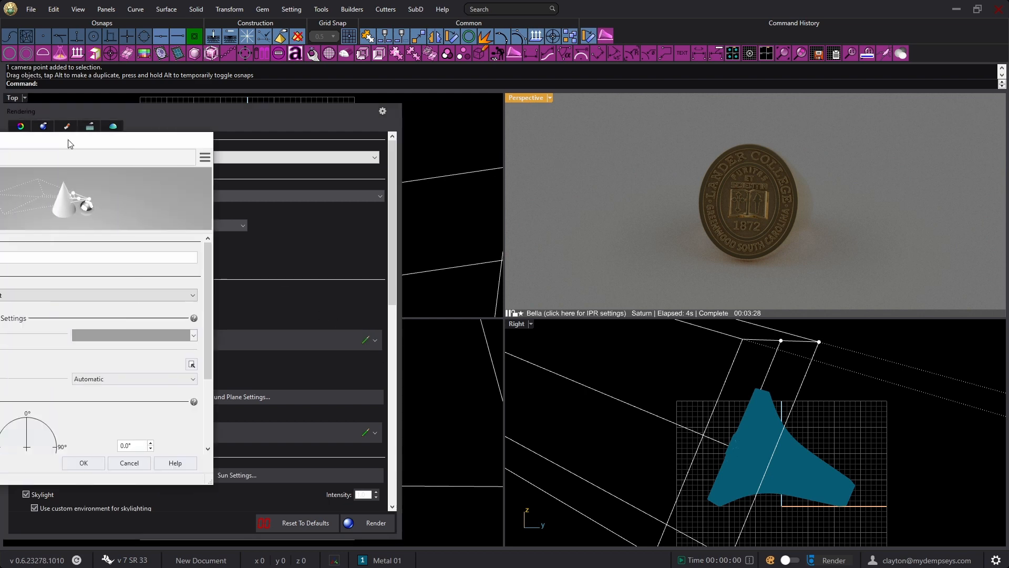
mouse_move(314, 110)
left_mouse_down()
mouse_move(248, 113)
mouse_move(306, 105)
left_mouse_up()
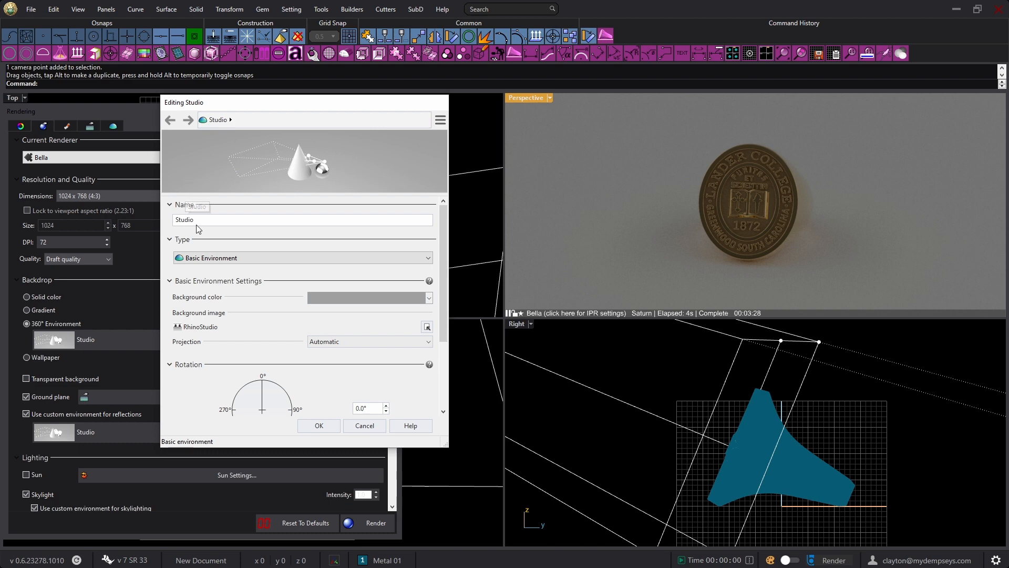
left_click(429, 258)
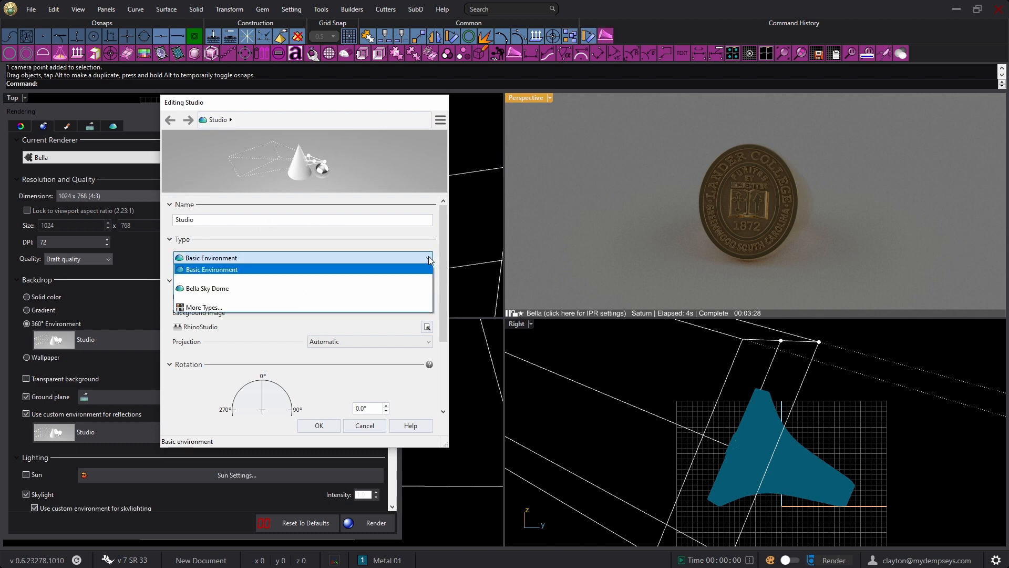
left_click(427, 257)
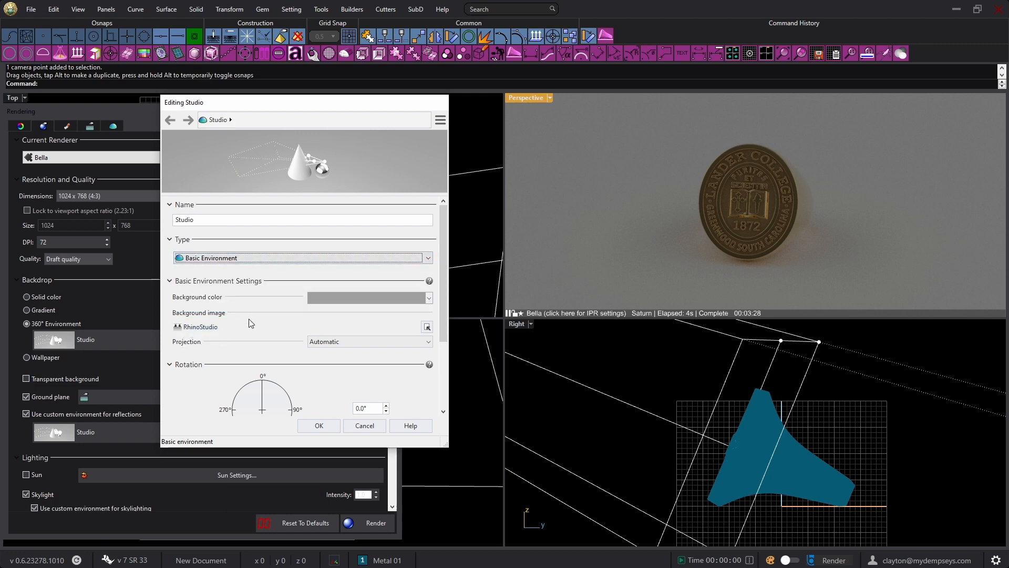
left_click(426, 328)
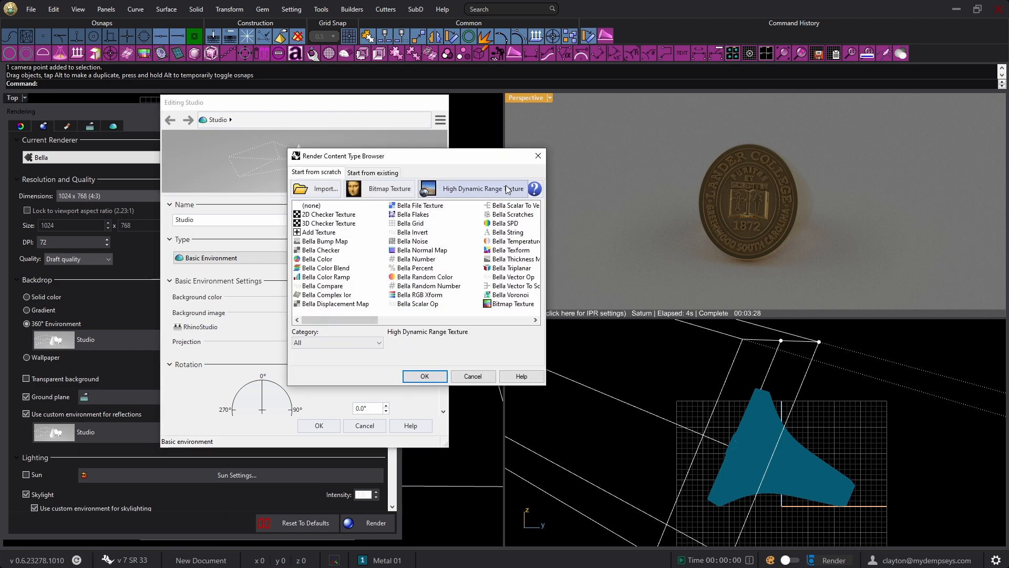
left_click(470, 190)
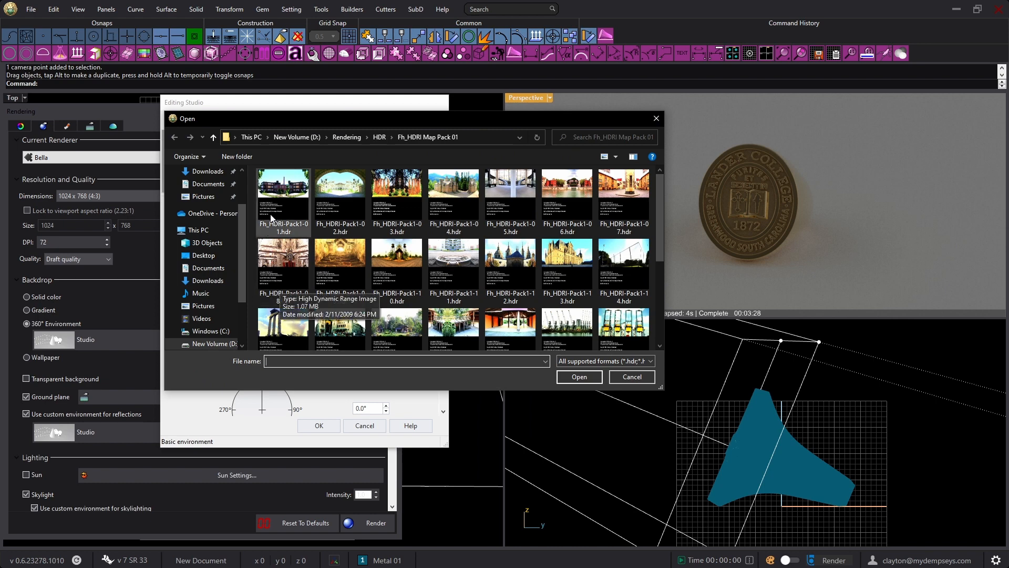
mouse_move(661, 207)
left_mouse_down()
mouse_move(662, 289)
mouse_move(657, 196)
left_mouse_up()
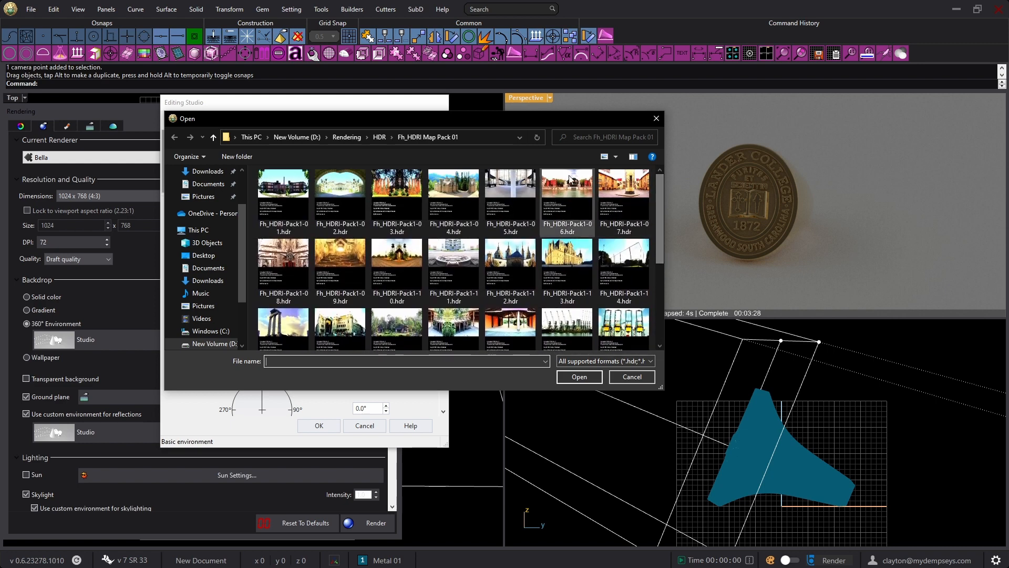
left_click(451, 258)
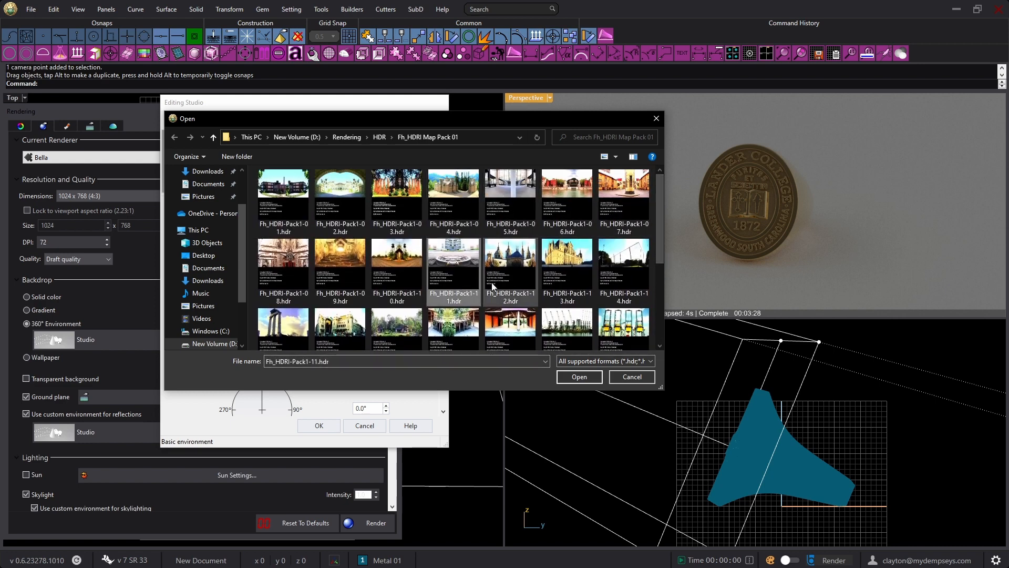
left_click(580, 377)
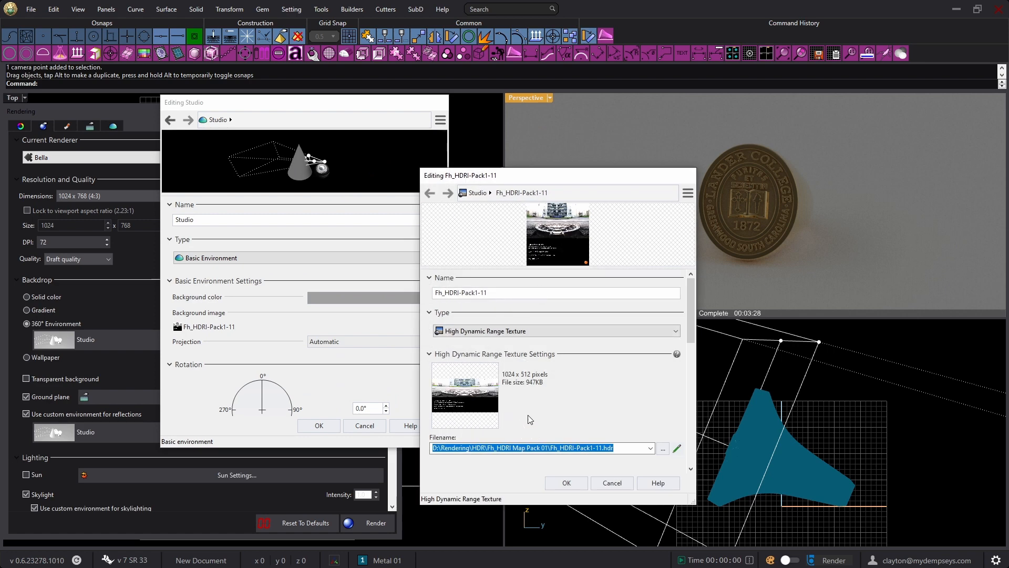
left_click(568, 482)
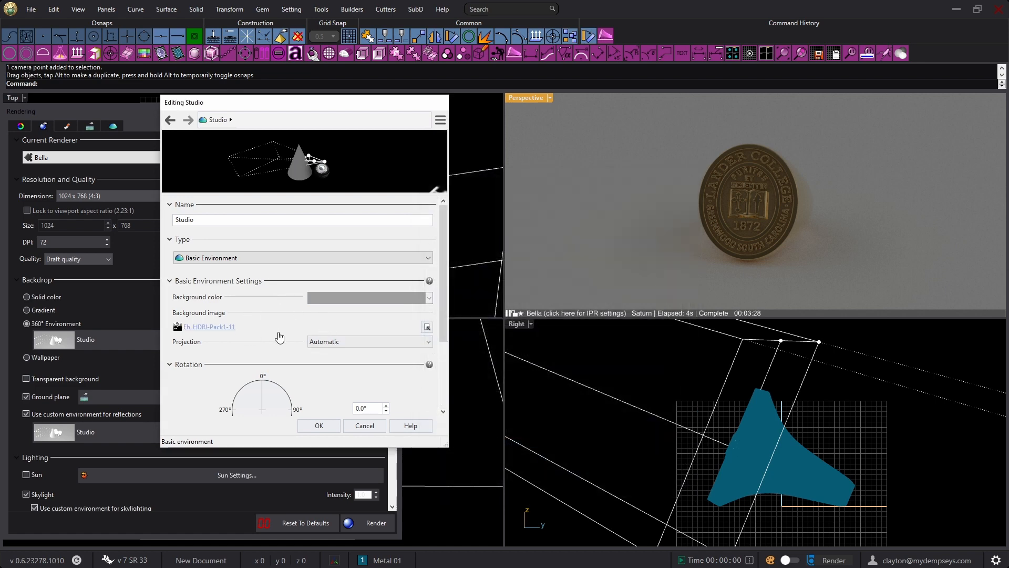
Step: Set the Studio environment's projection to Hemispherical and apply the environment changes
scroll(445, 351, "down", 2)
left_click_drag(443, 351, 446, 369)
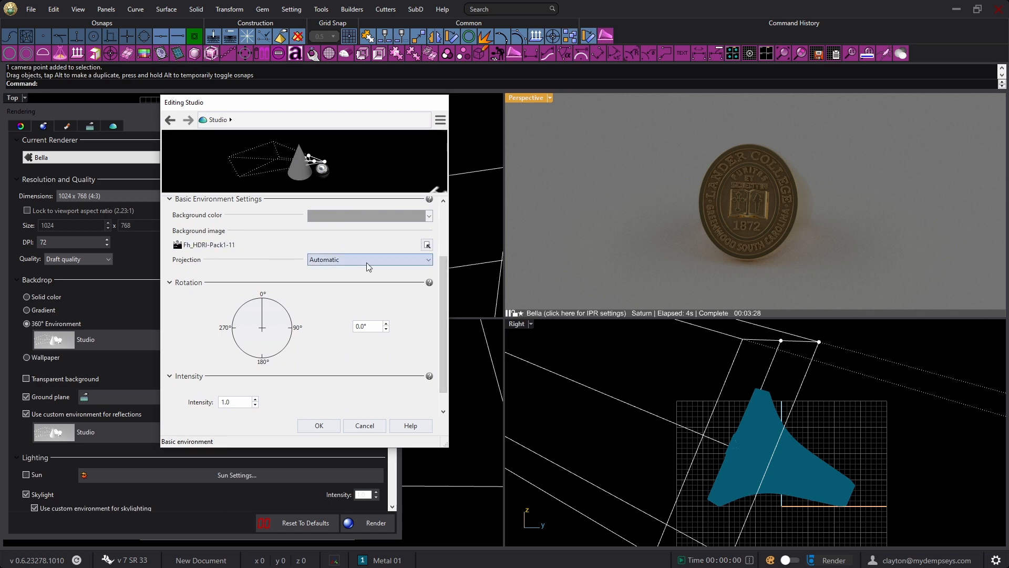
left_click(430, 261)
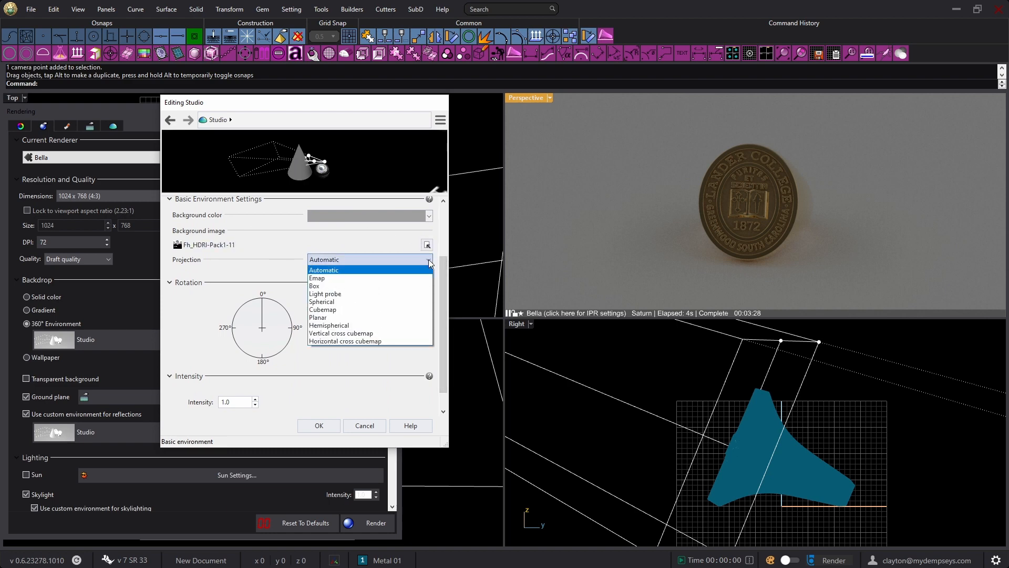
left_click(335, 326)
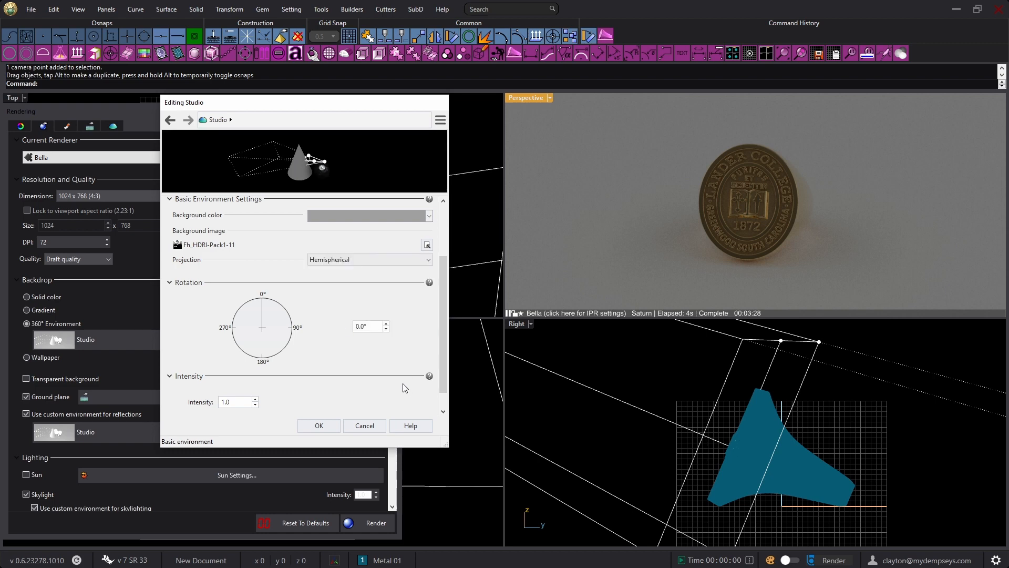
left_click(317, 425)
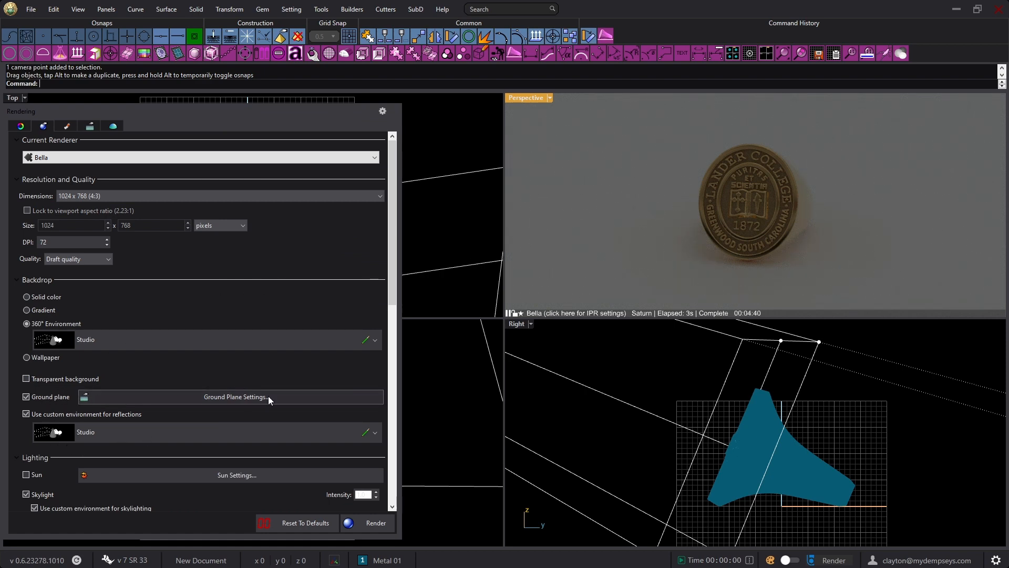
Step: Change the ground plane's material type to Bella Car Paint in the Ground Plane settings
left_click(229, 397)
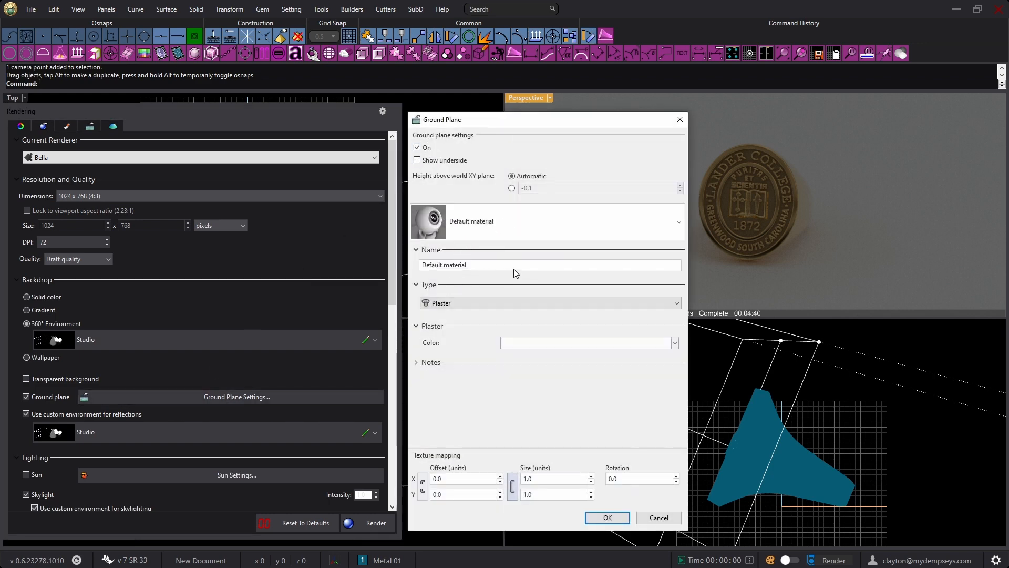
left_click(678, 303)
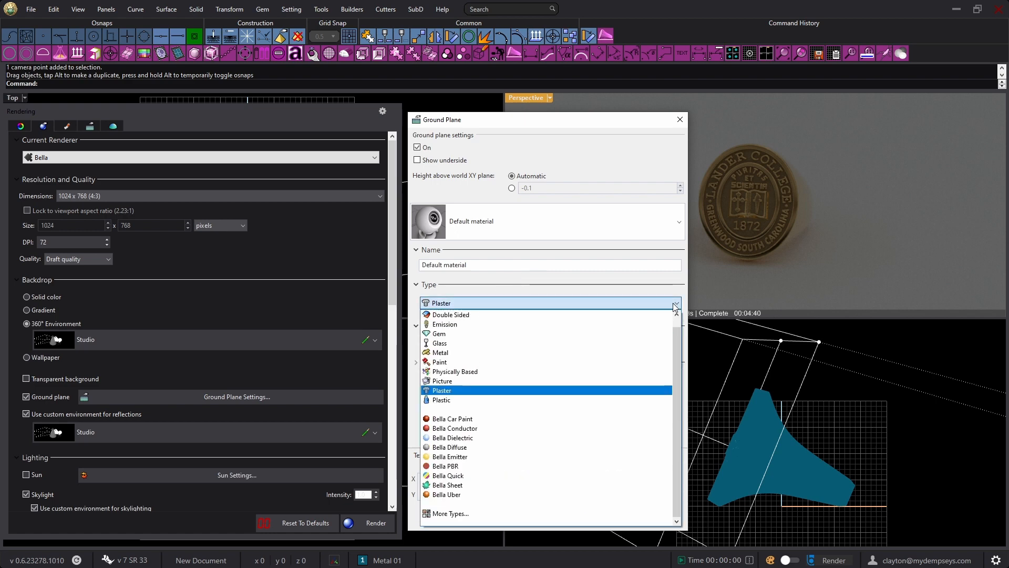
left_click(462, 420)
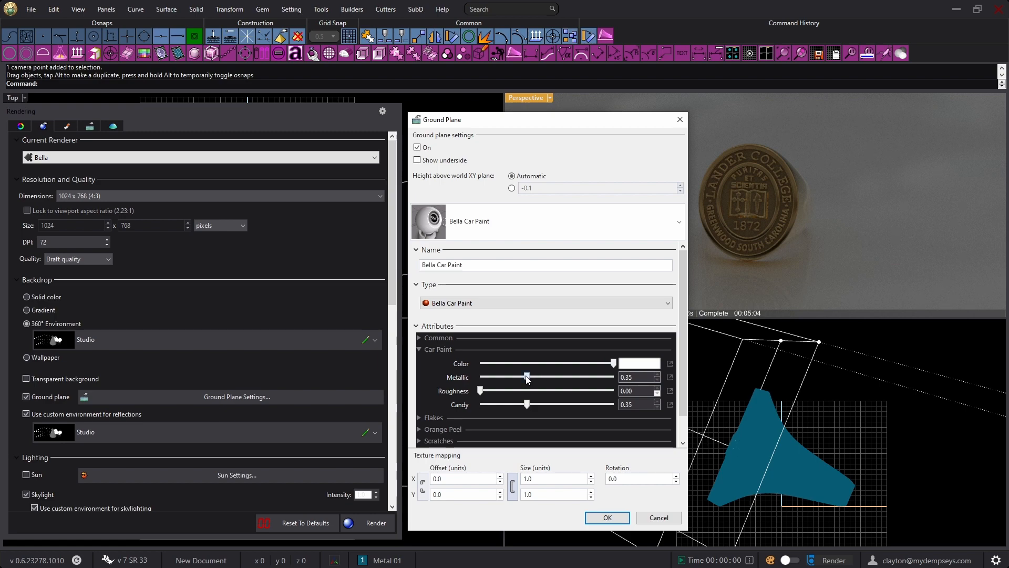
Step: Set the ground plane car paint's Metallic to 0.19, Roughness to 0.04 and Candy to 0.00, and apply the settings
left_click_drag(528, 379, 547, 391)
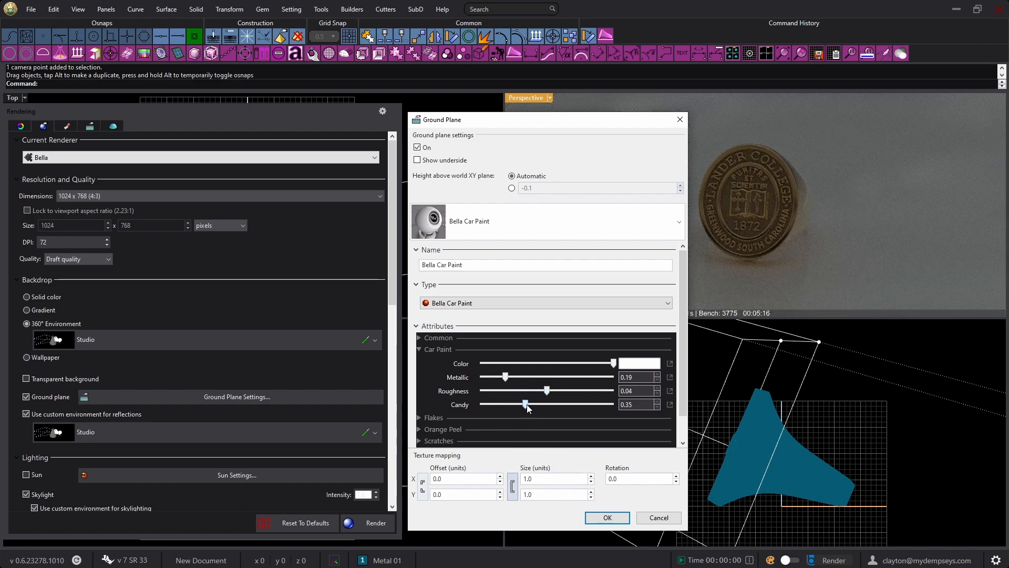
left_click_drag(526, 404, 479, 404)
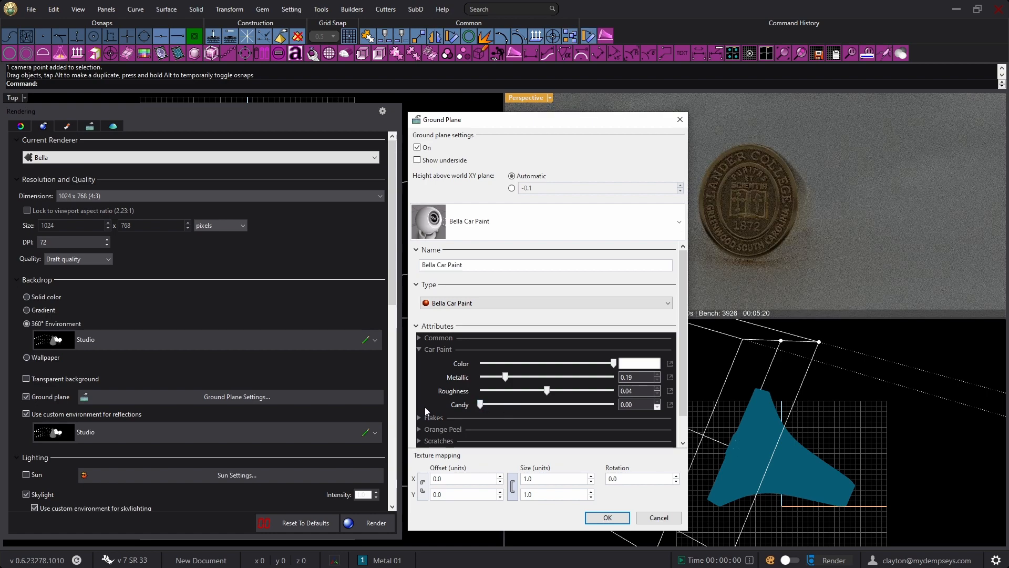
left_click(607, 518)
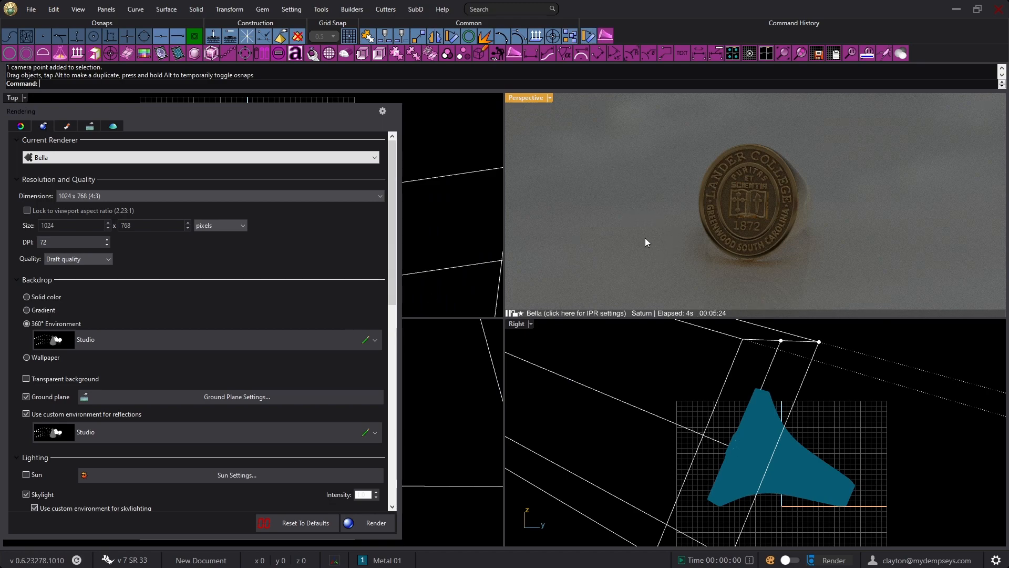
mouse_move(679, 230)
right_mouse_down()
mouse_move(668, 227)
mouse_move(673, 245)
right_mouse_up()
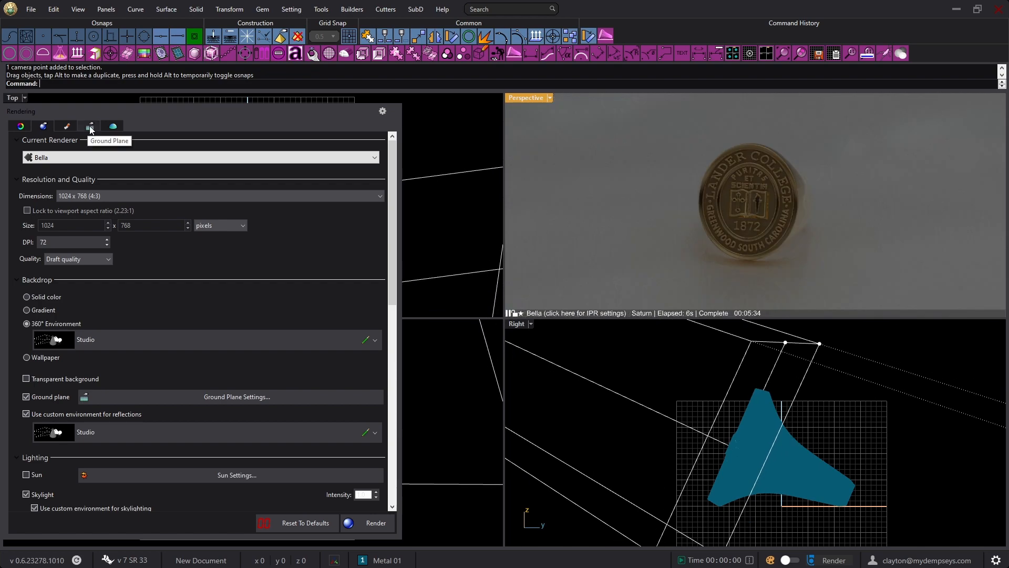
left_click(67, 125)
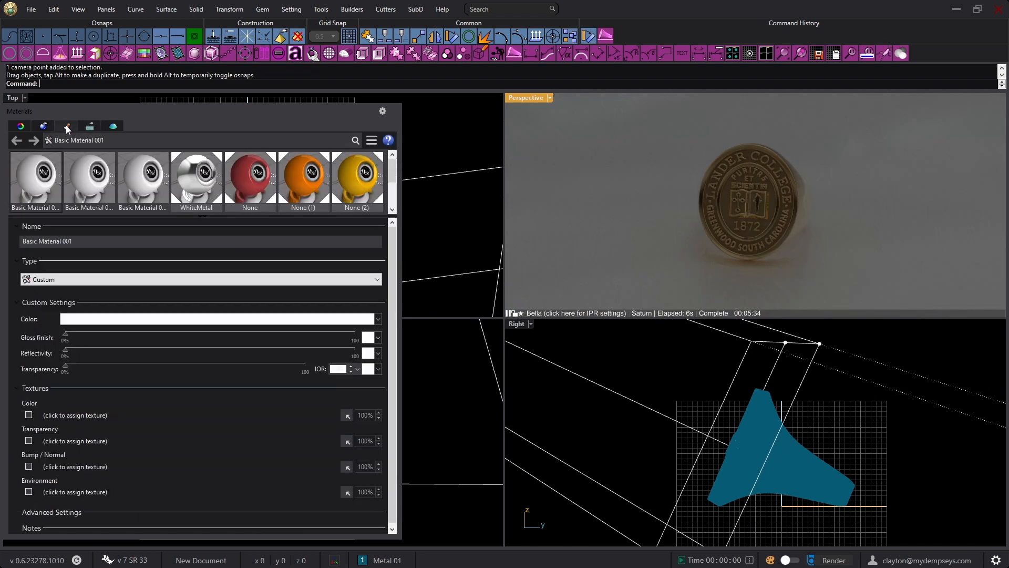
left_click(88, 126)
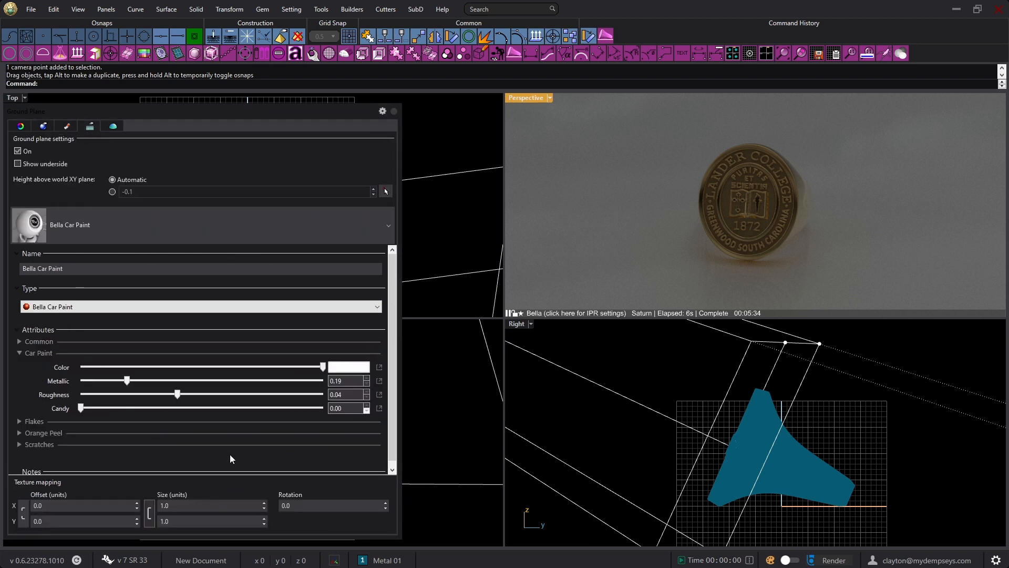
left_click(114, 126)
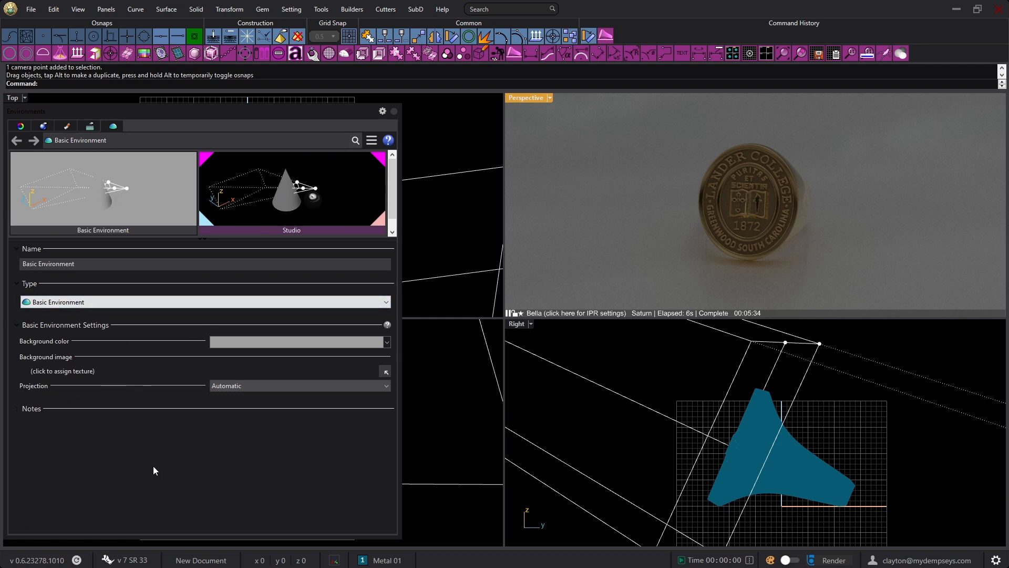
Step: Set the Bella camera's exposure Shutter to 100
left_click(21, 126)
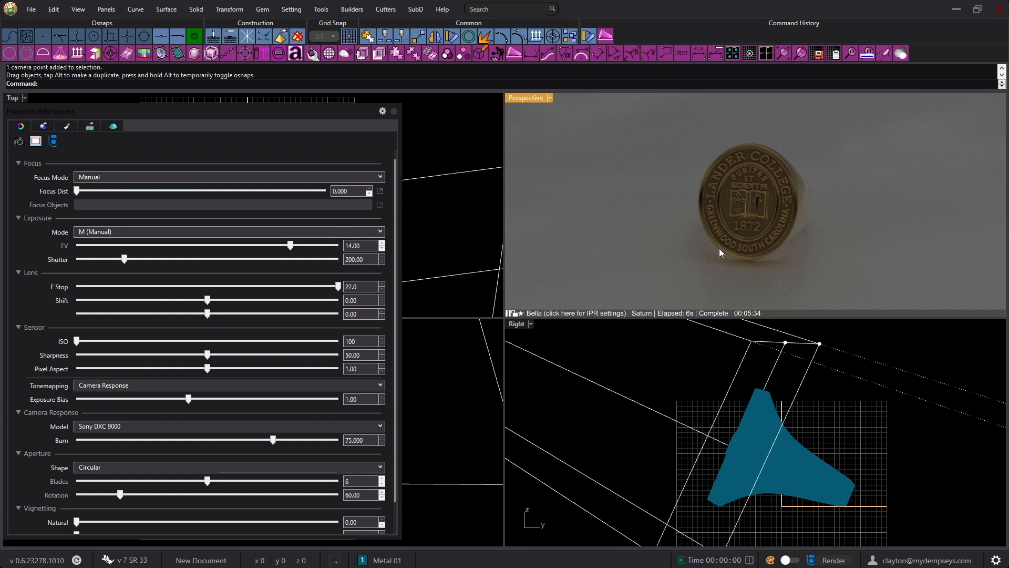
mouse_move(718, 242)
right_mouse_down()
mouse_move(706, 222)
mouse_move(703, 253)
right_mouse_up()
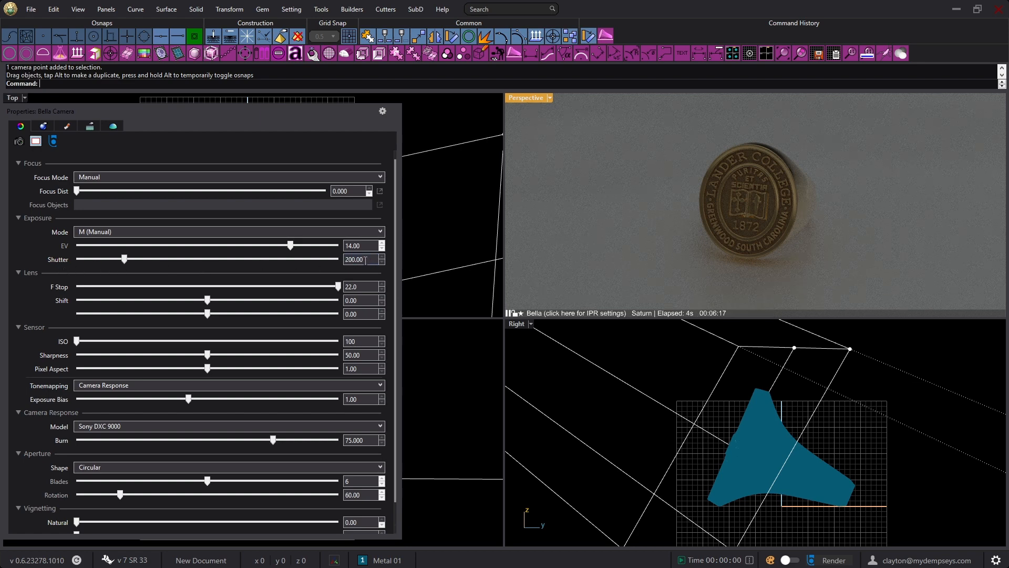
double_click(368, 259)
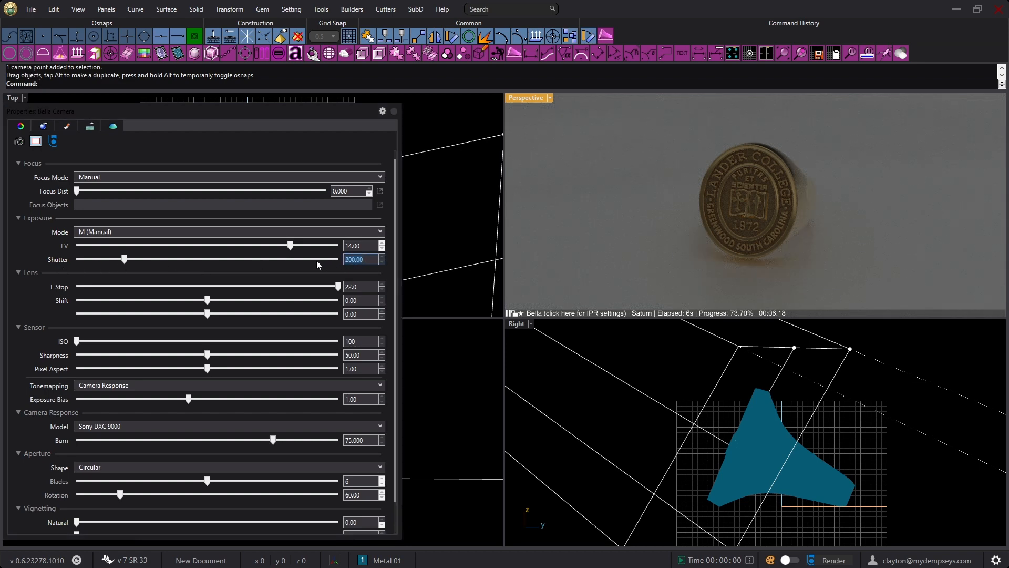
type("100")
key("Return")
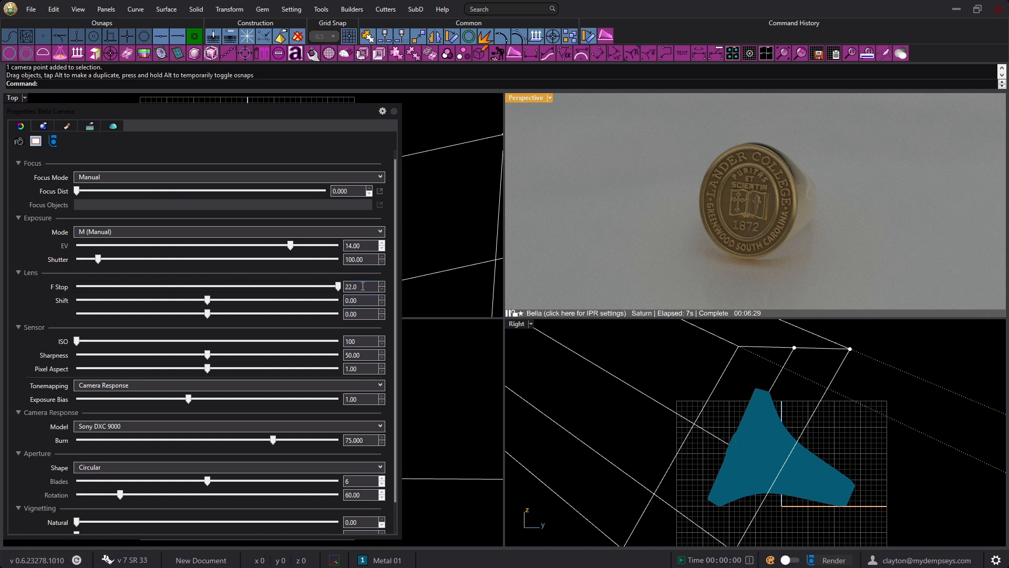
Step: Open the camera lens aperture to an F Stop of 4.0
double_click(359, 286)
type("4")
key("Return")
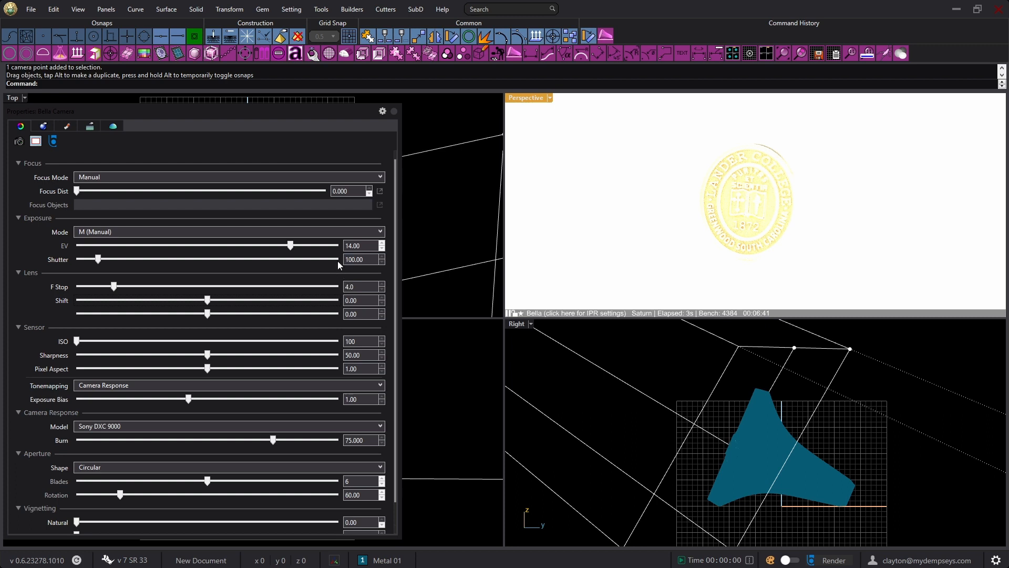
Step: Try faster camera Shutter values of 400 and 800 to reduce the exposure
left_click(373, 262)
type("400")
key("Return")
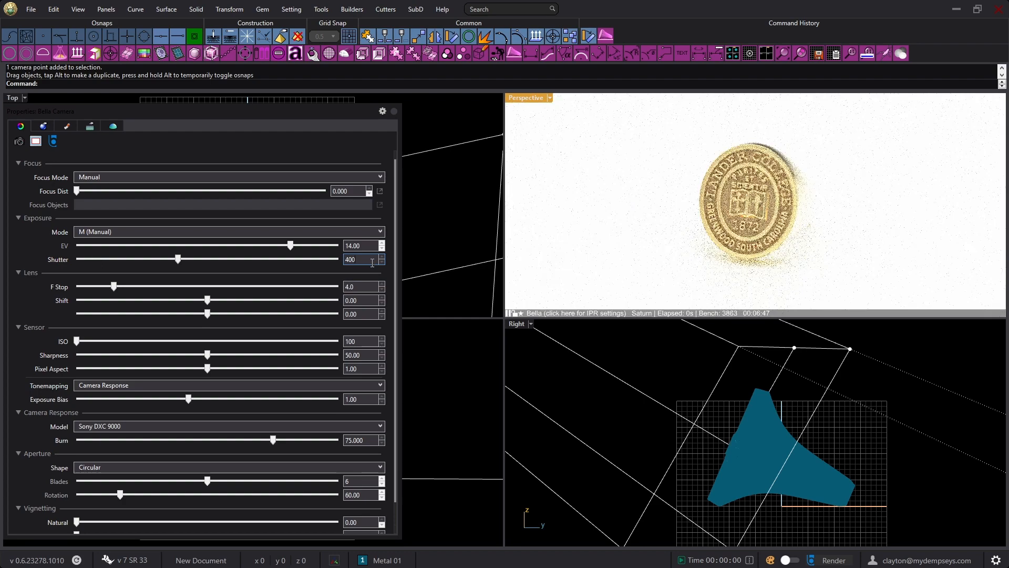
left_click(362, 259)
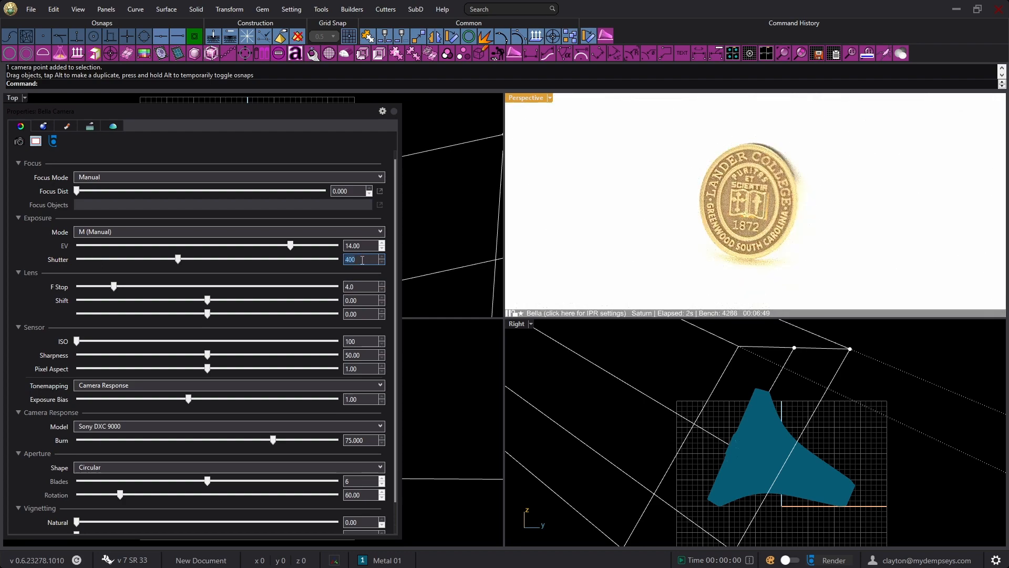
key("Return")
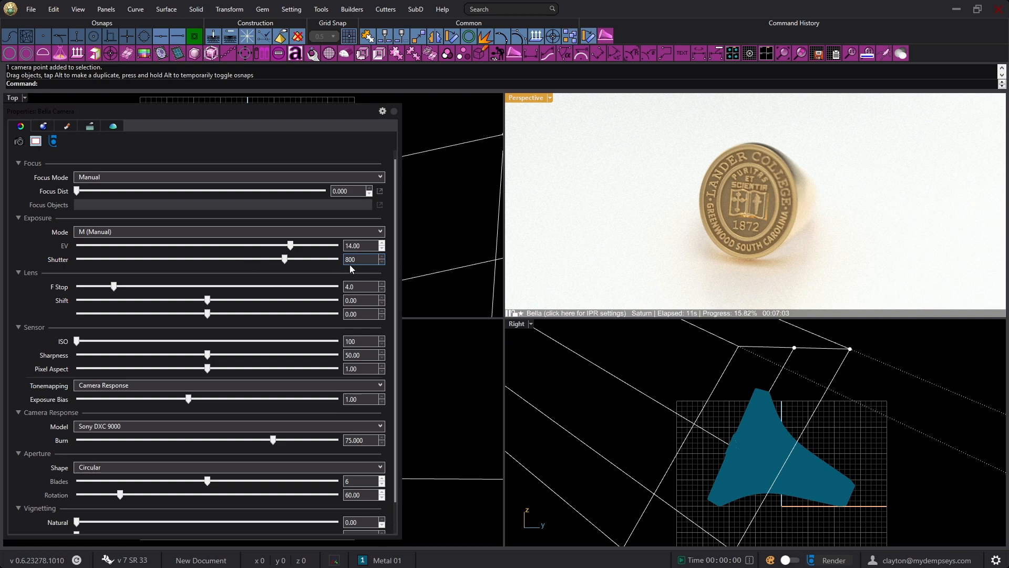
Step: Return the camera's Shutter to 100 and its F Stop to 22
left_click_drag(362, 259, 335, 262)
type("100")
key("Tab")
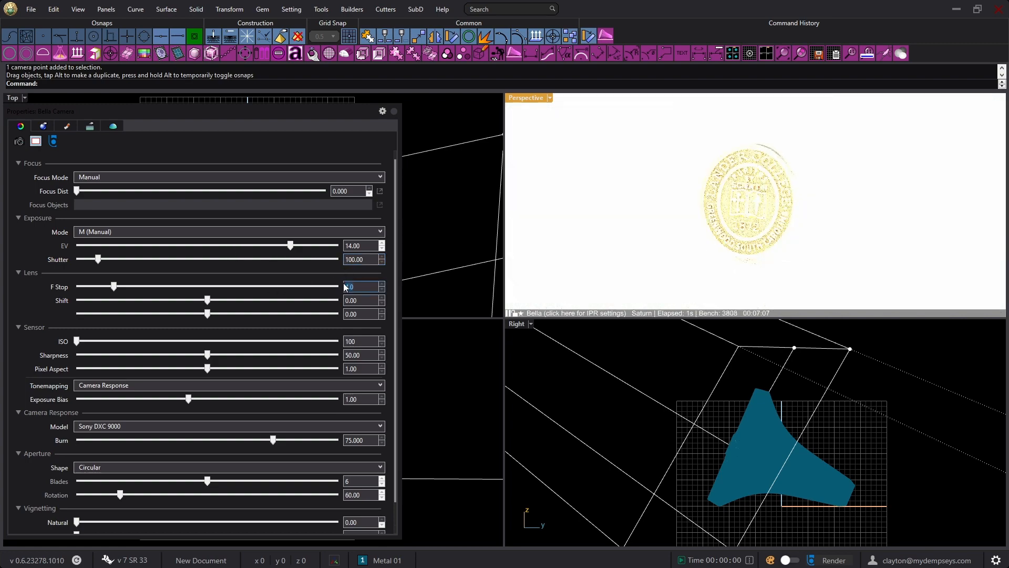
type("22")
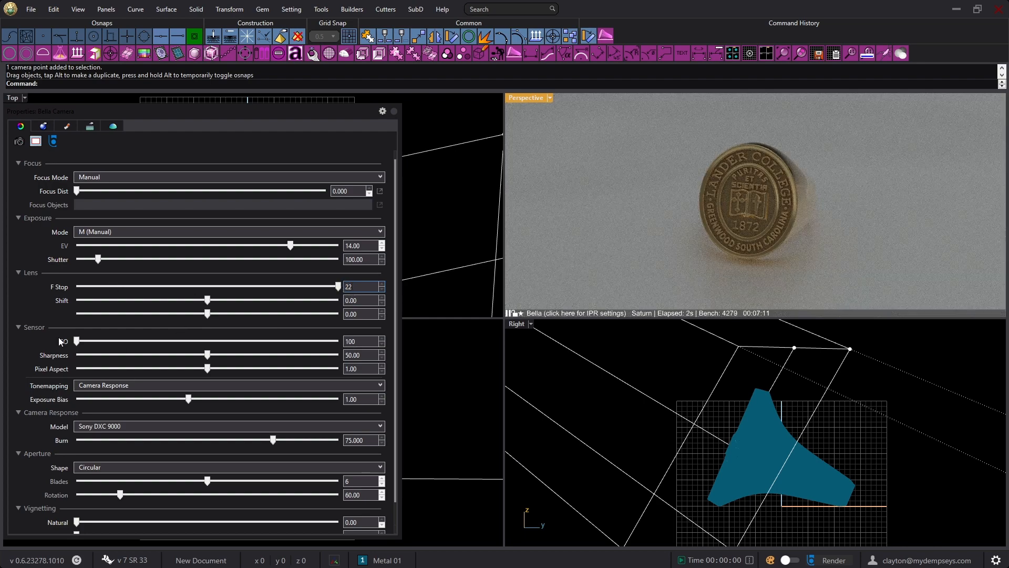
Step: Raise the camera sensor's ISO to 200 and further to 400 to brighten the ring render
double_click(358, 341)
type("200")
key("Return")
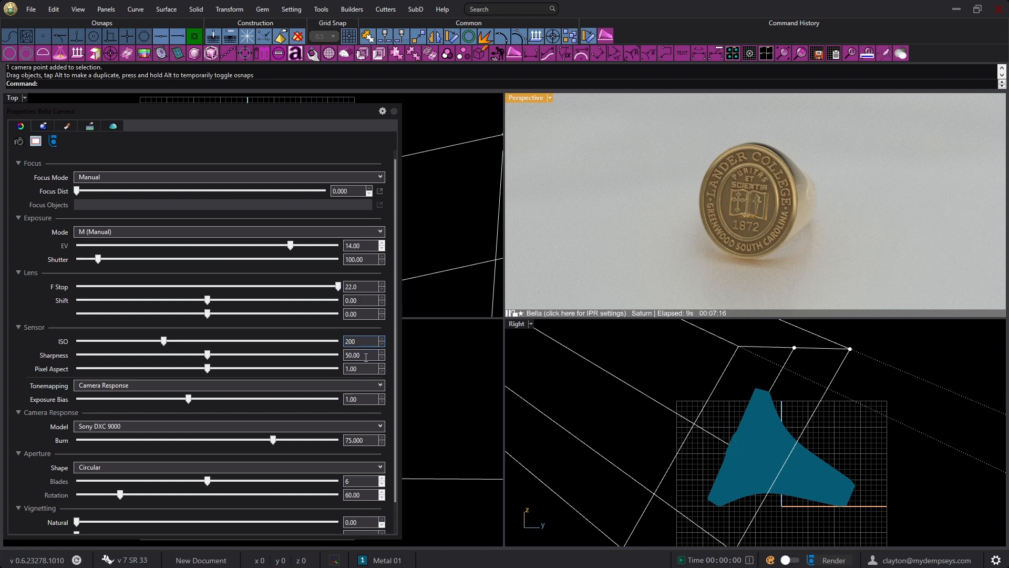
left_click_drag(363, 342, 305, 342)
type("400")
key("Return")
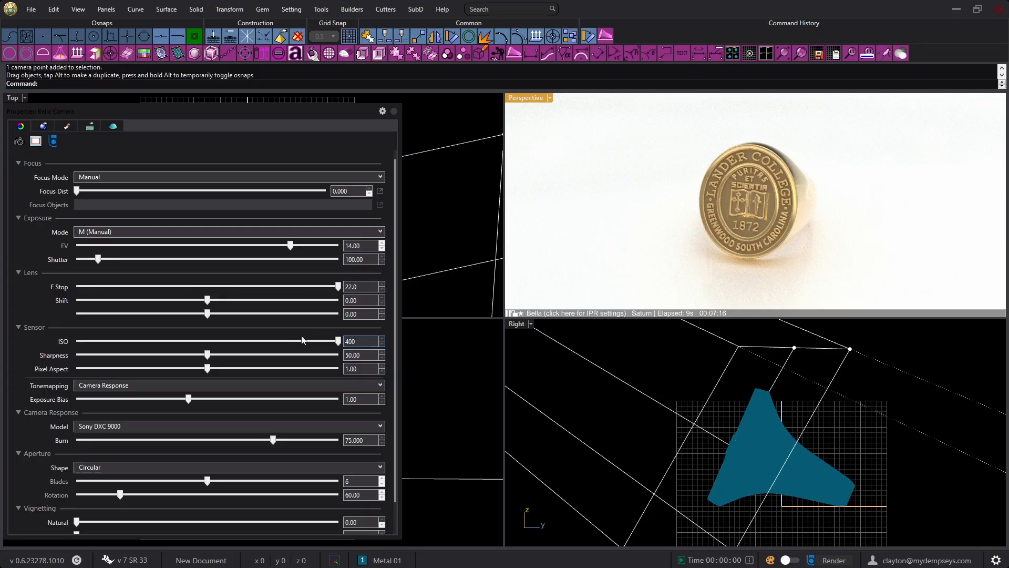
mouse_move(742, 245)
right_mouse_down()
mouse_move(730, 234)
mouse_move(735, 251)
right_mouse_up()
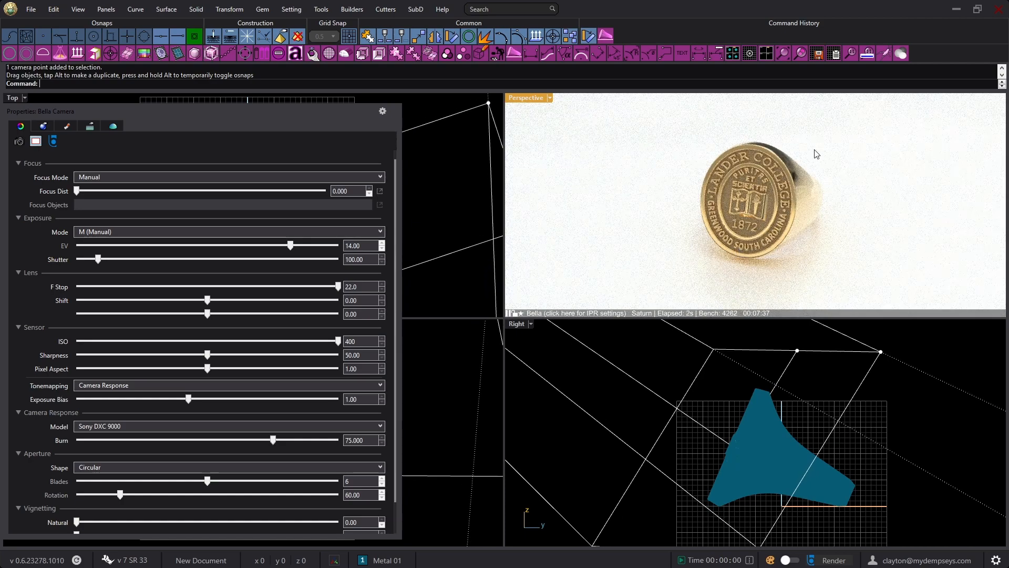
Step: Replace the Studio environment's HDR background image with Fh_HDRI-Pack1-29.hdr
left_click(114, 127)
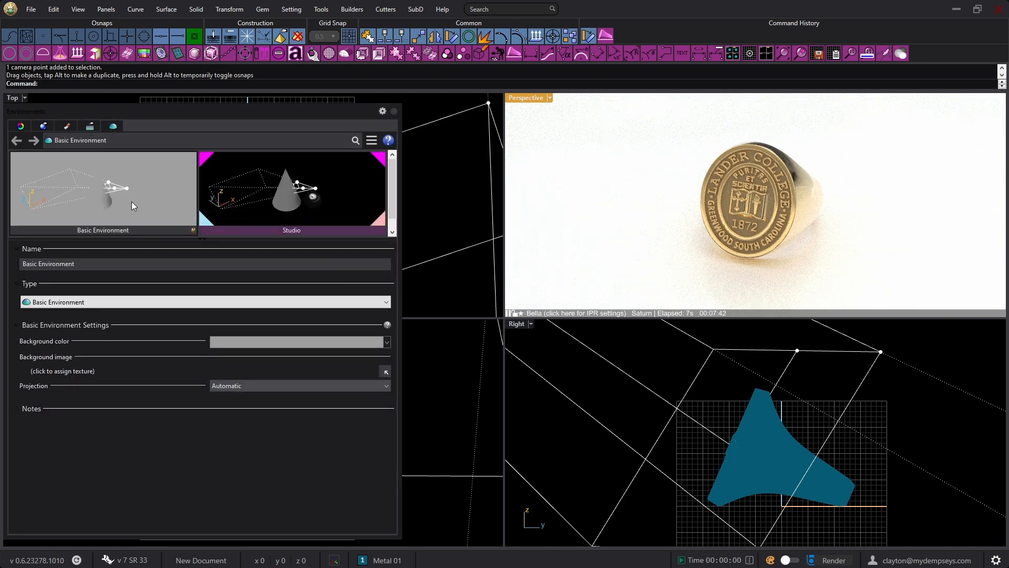
left_click(249, 206)
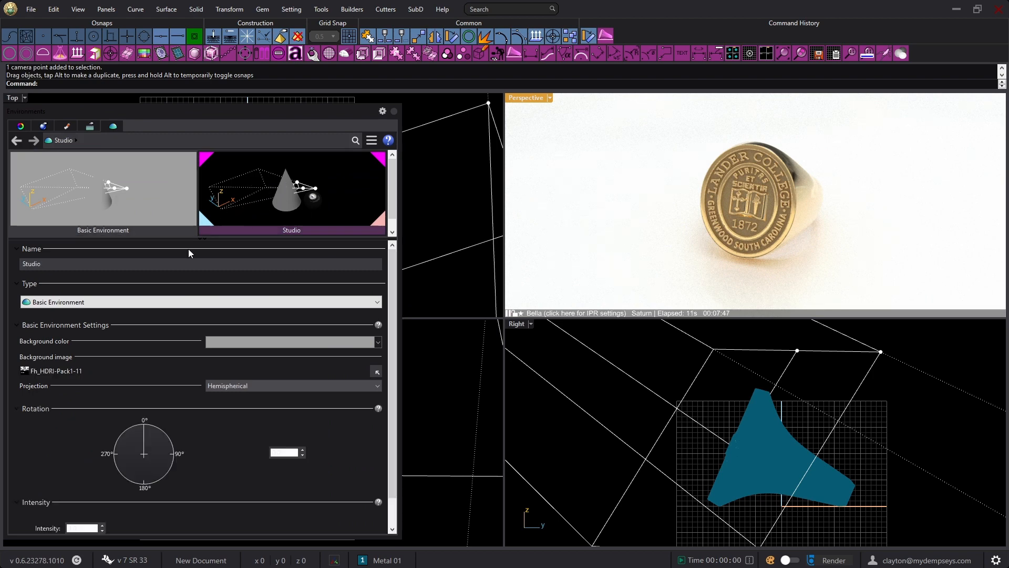
left_click(376, 371)
left_click(477, 190)
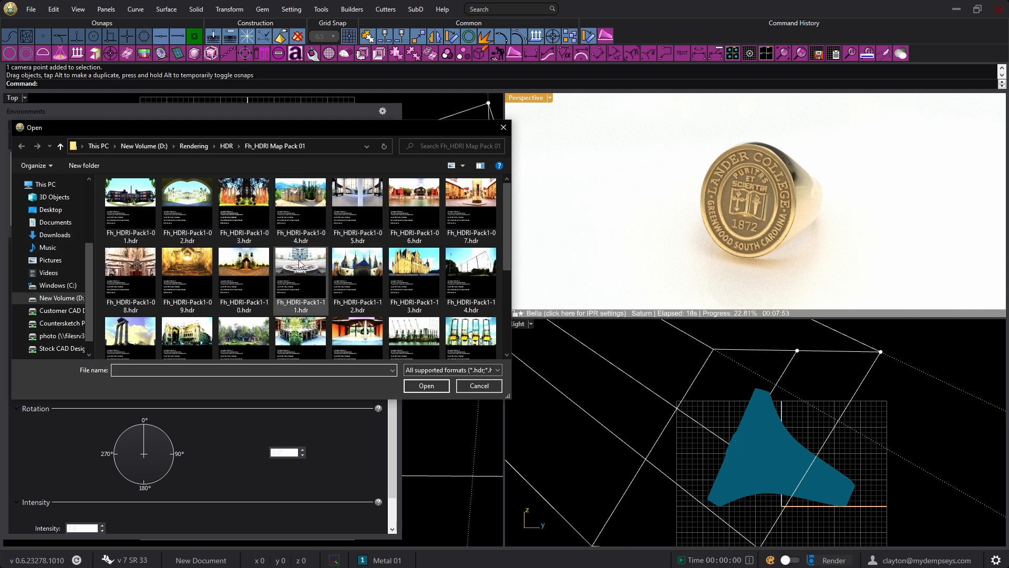
left_click_drag(509, 238, 508, 301)
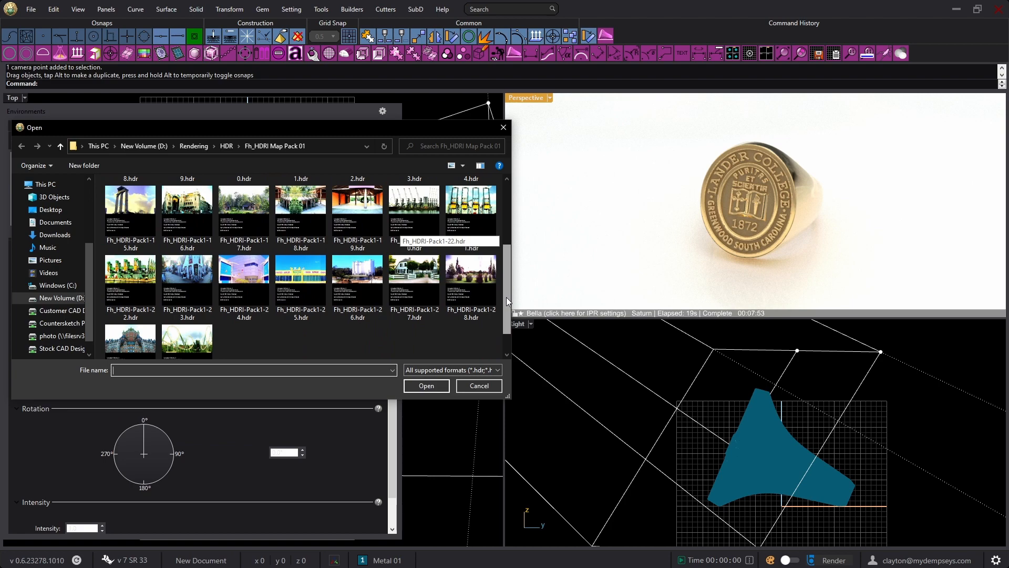
double_click(123, 342)
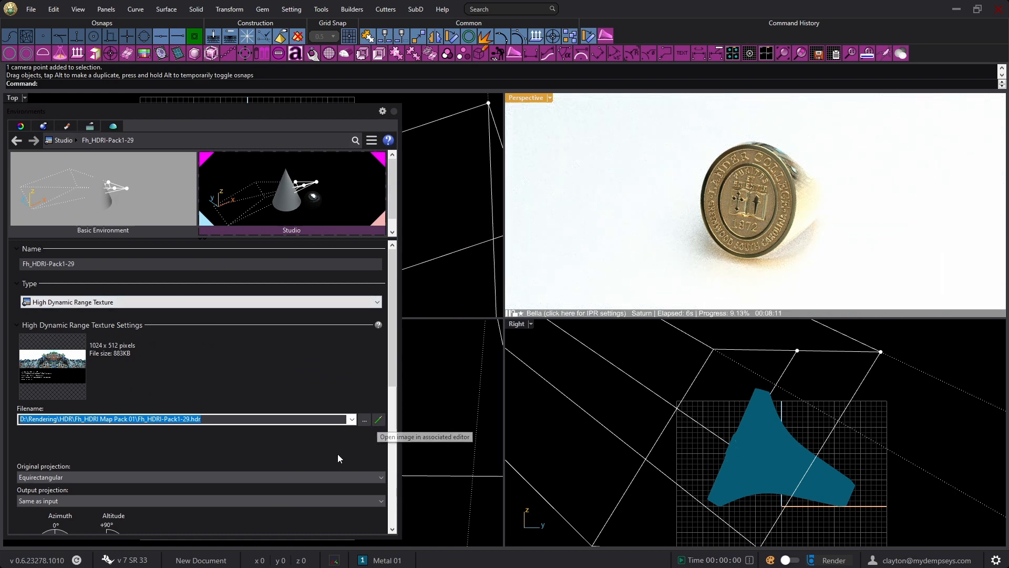
Step: Try Fh_HDRI-Pack1-05.hdr and Fh_HDRI-Pack1-23.hdr as the Studio environment's HDR texture
left_click(364, 420)
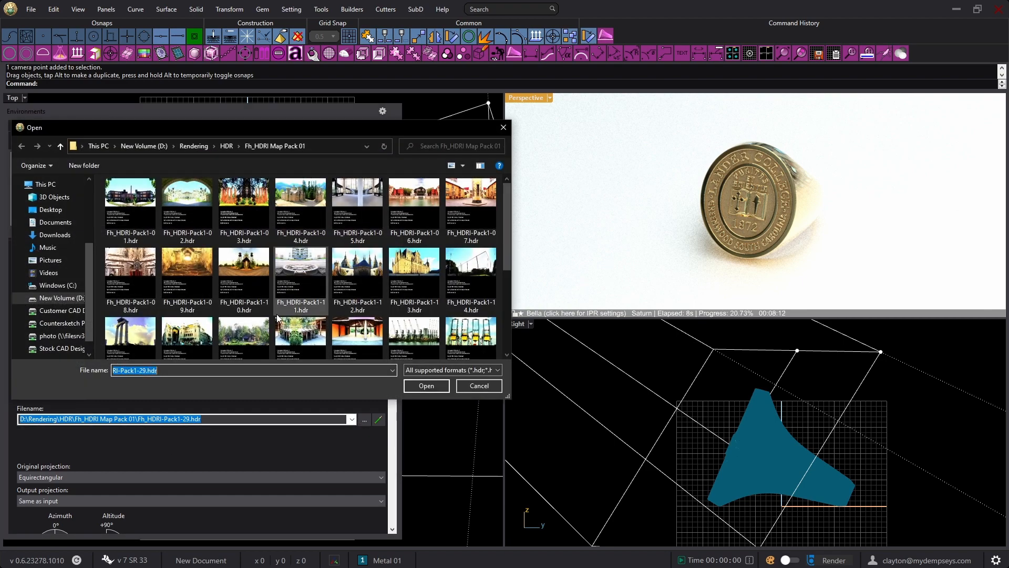
double_click(358, 194)
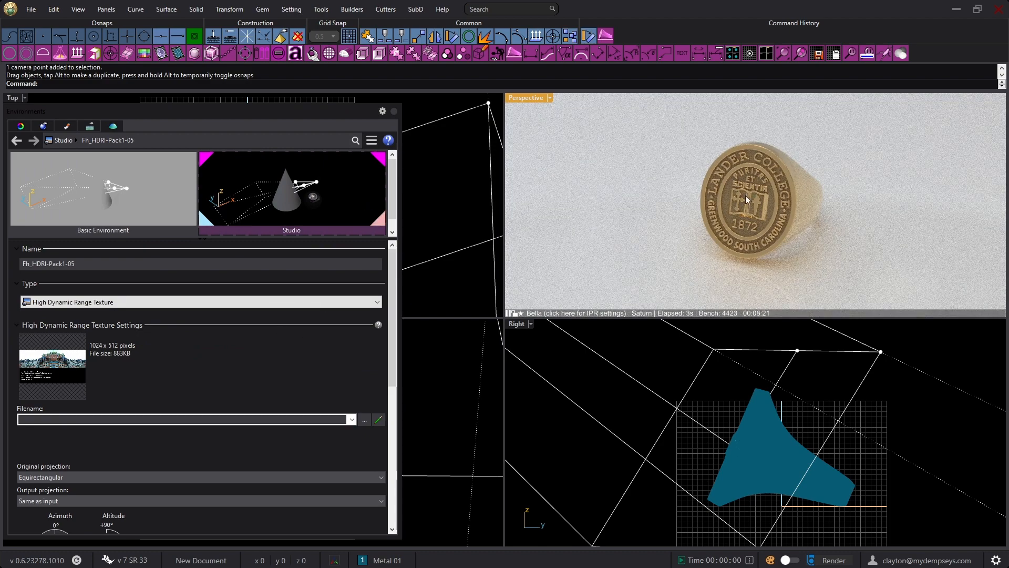
left_click(365, 419)
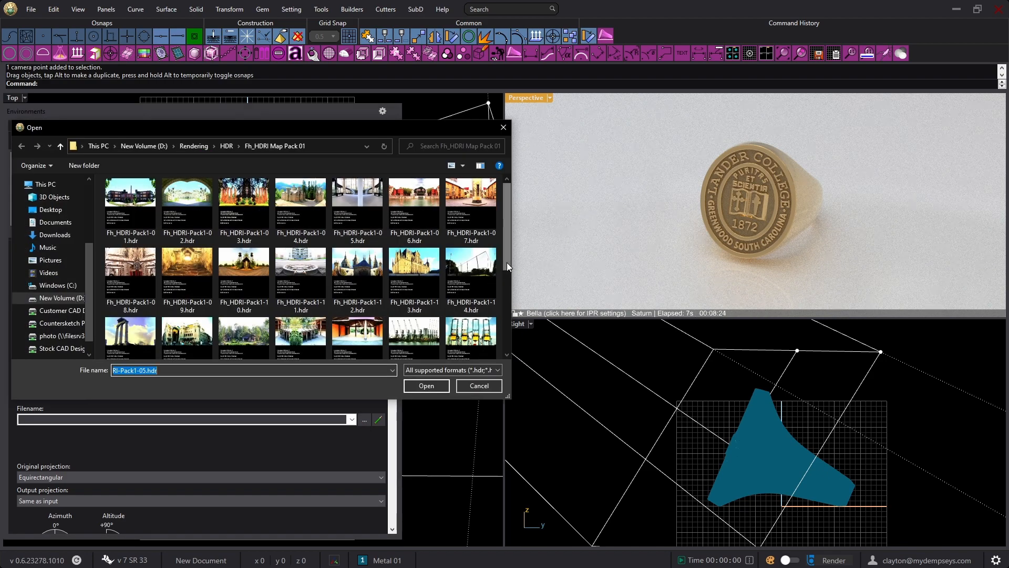
left_click_drag(507, 263, 501, 300)
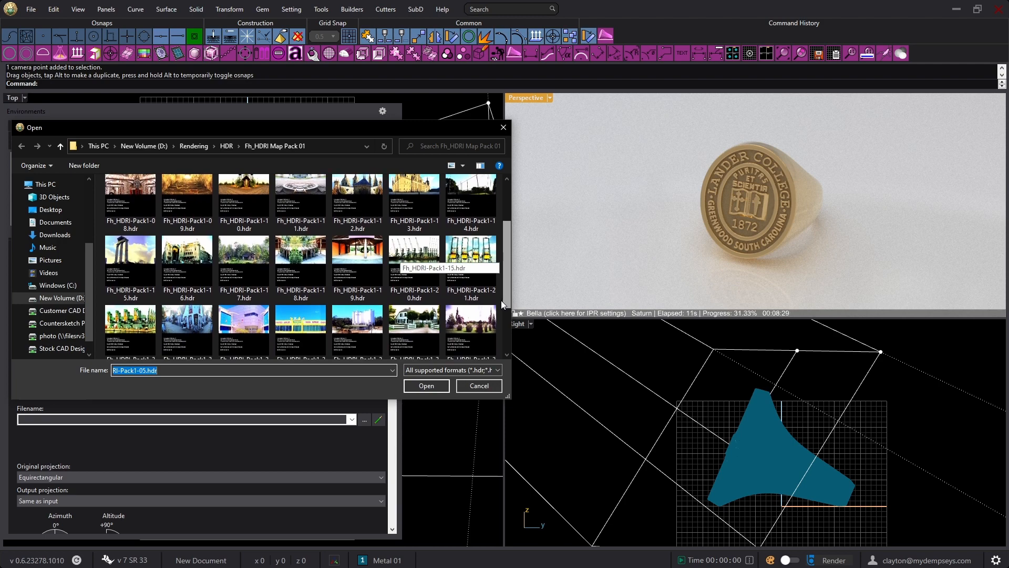
left_click(187, 320)
double_click(187, 321)
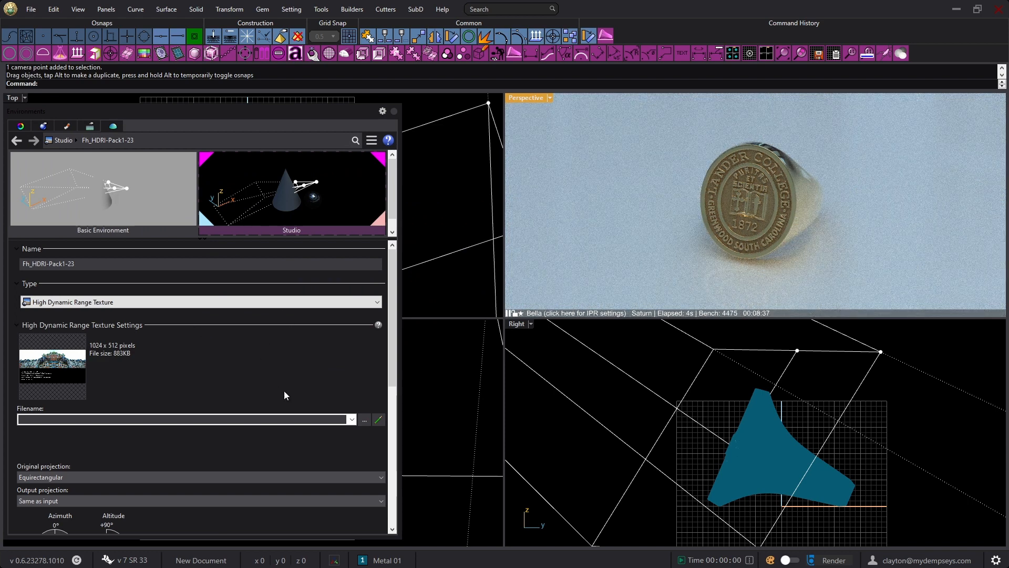
Step: Switch the Studio environment's HDR texture back to Fh_HDRI-Pack1-11.hdr from the Fh_HDRI Map Pack 01 folder
left_click(364, 419)
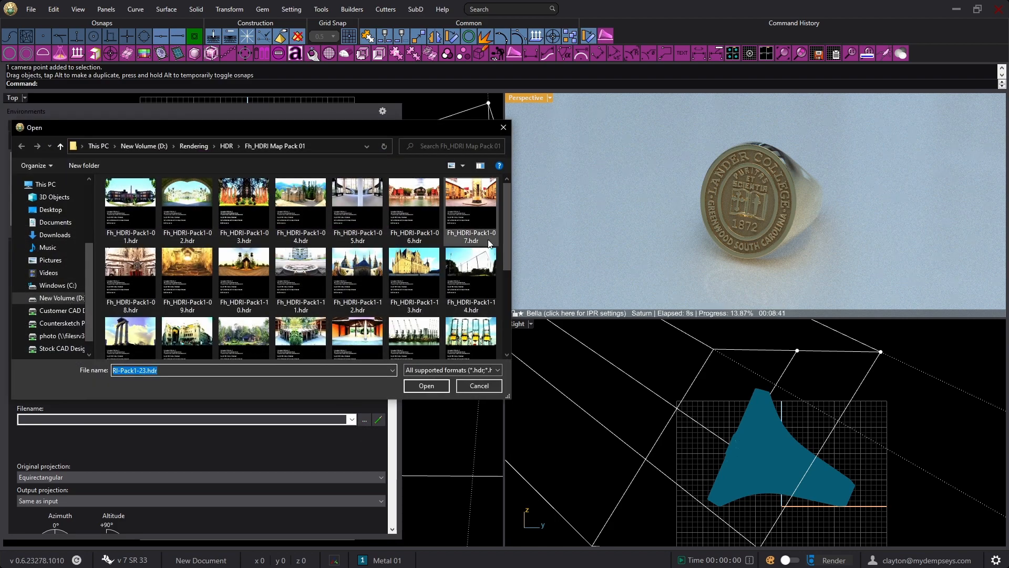
left_click_drag(508, 243, 512, 295)
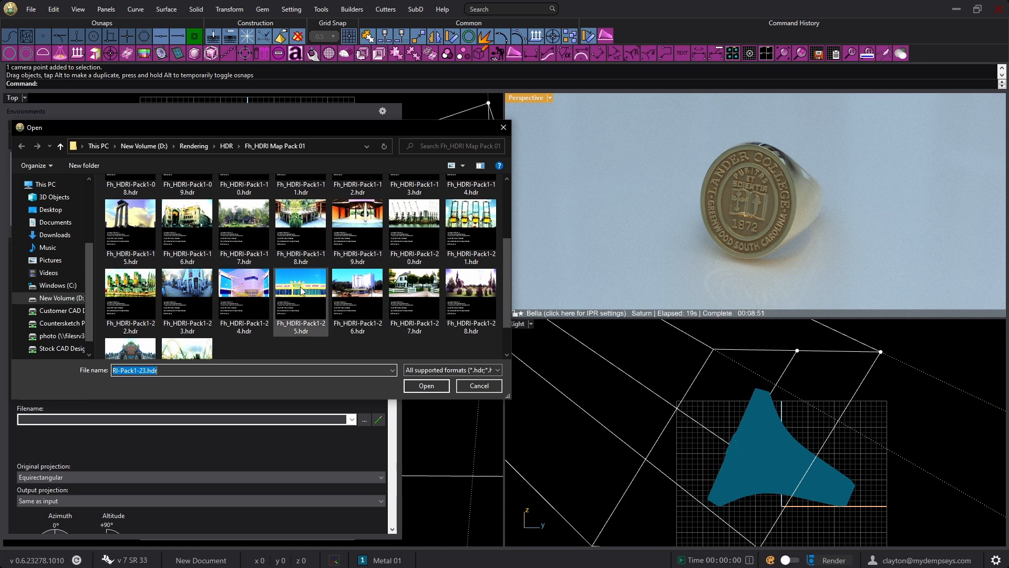
left_click_drag(508, 278, 494, 229)
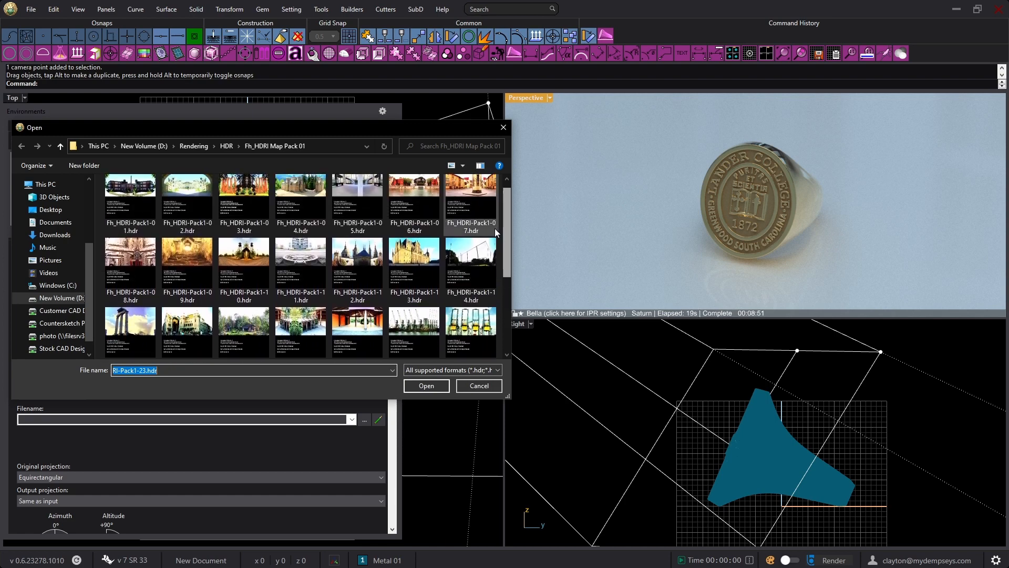
double_click(298, 263)
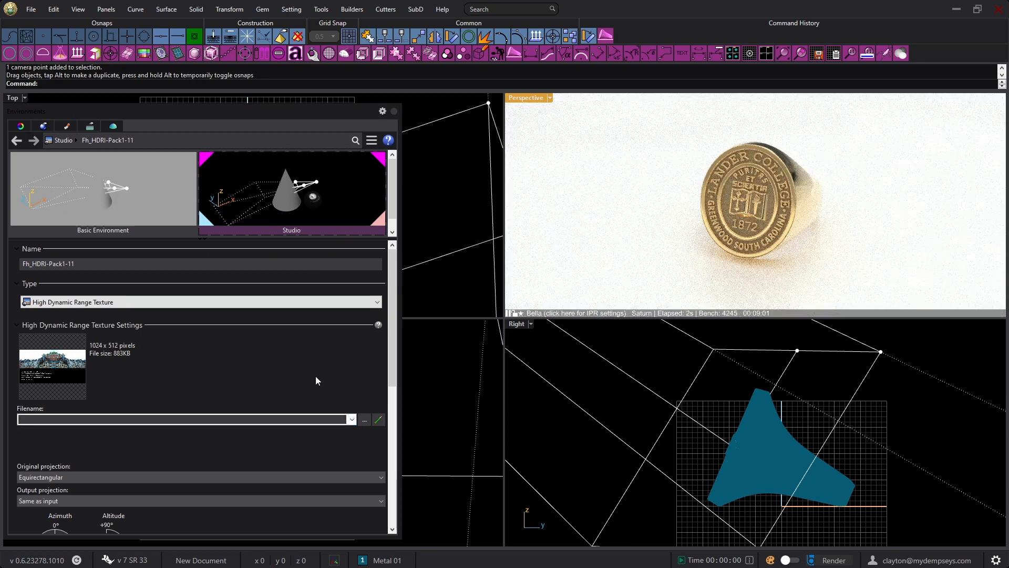
left_click_drag(392, 358, 399, 430)
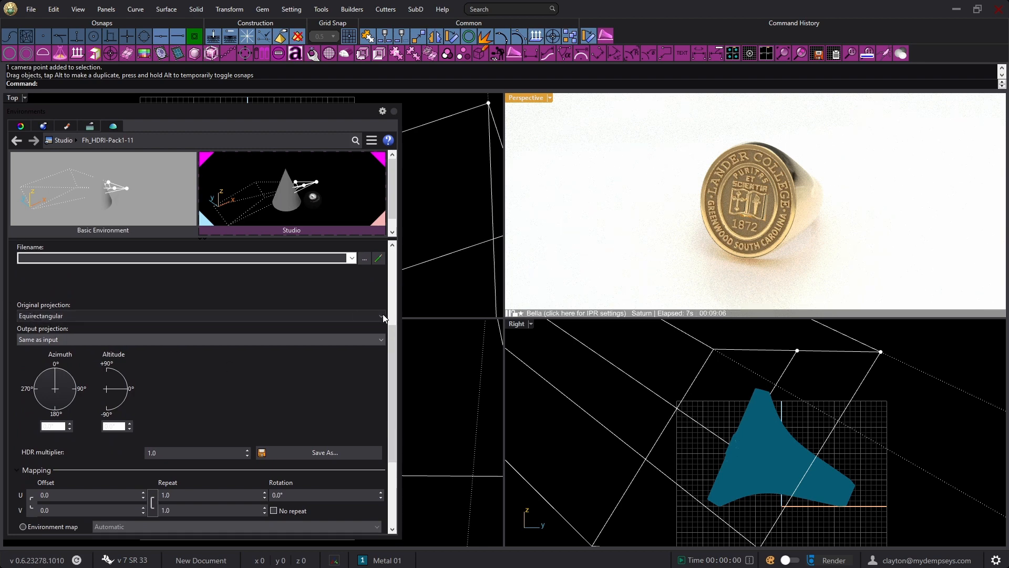
Step: Set the Fh_HDRI-Pack1-11 texture's original projection to Hemispherical and reorient it to an altitude slightly below 0° and an azimuth of roughly 30°
left_click(264, 313)
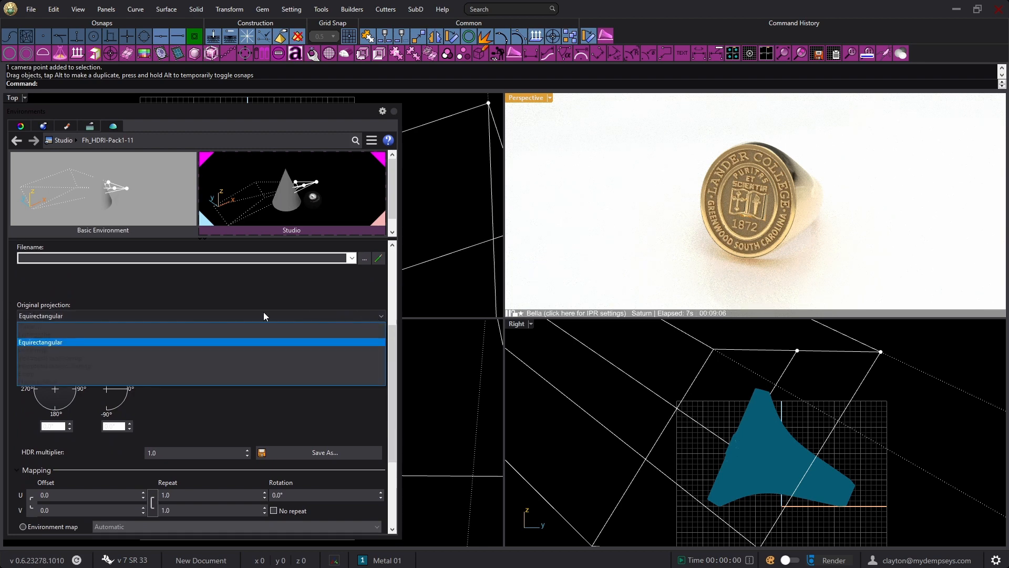
left_click(51, 382)
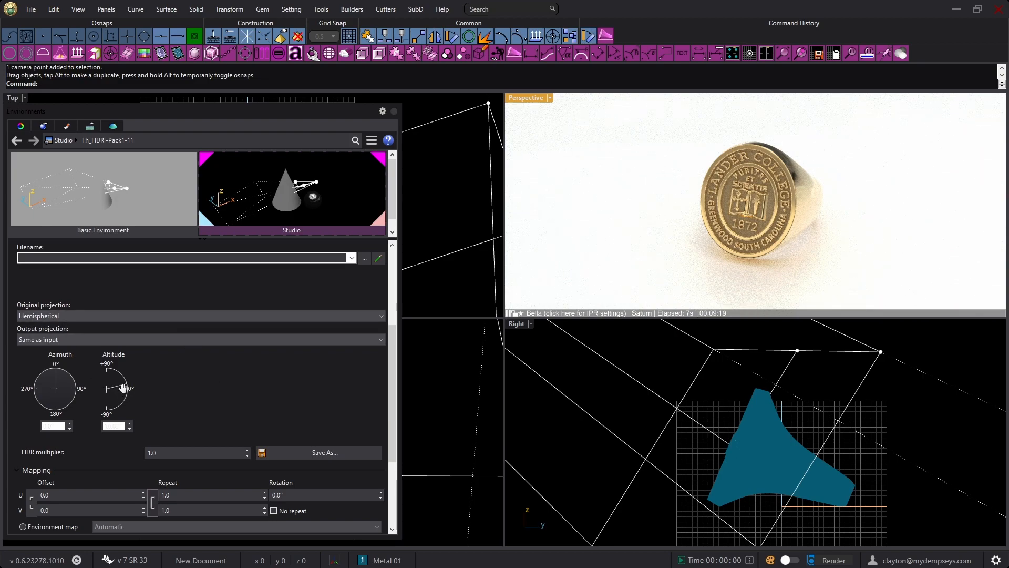
left_click_drag(123, 388, 122, 397)
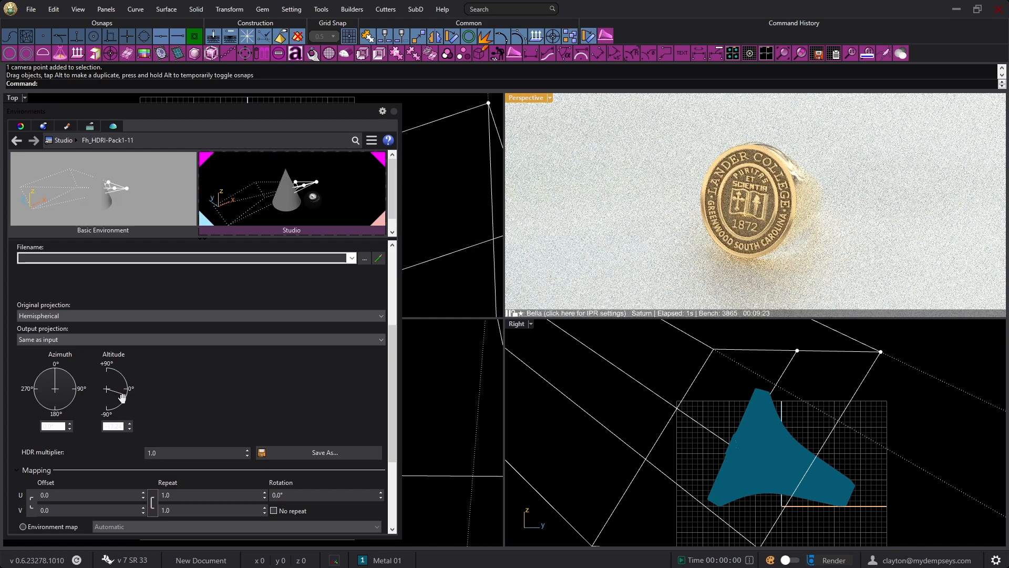
left_click_drag(122, 398, 124, 397)
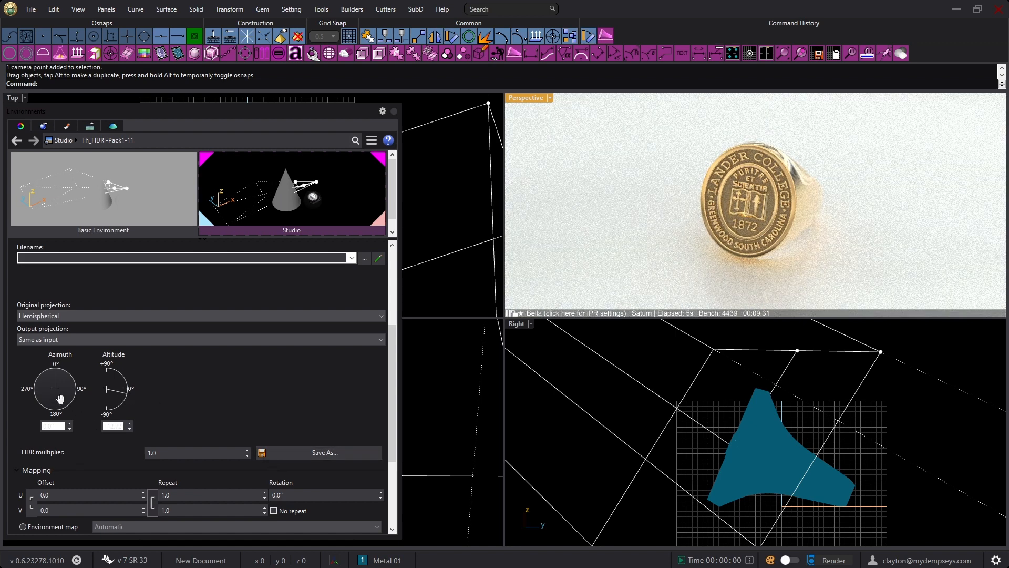
left_click_drag(57, 372, 65, 376)
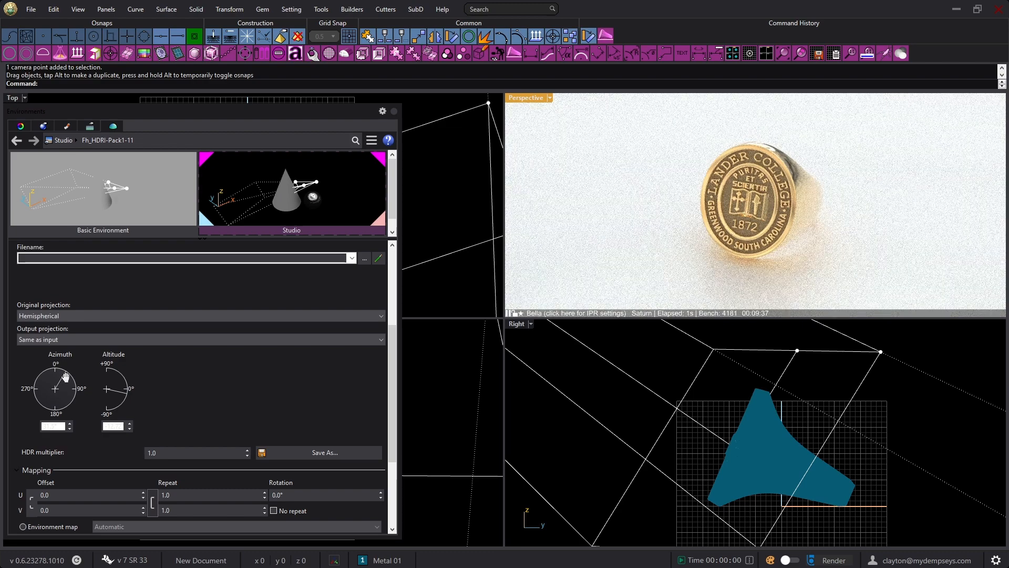
left_click_drag(65, 376, 65, 375)
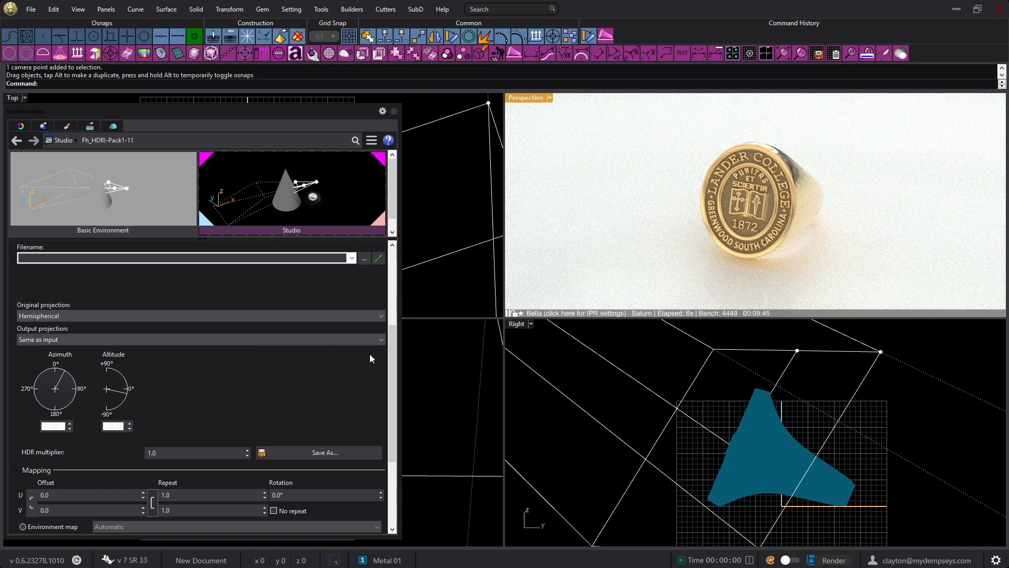
Step: Bring up the document's rendering settings and start a Bella render of the ring
left_click(44, 126)
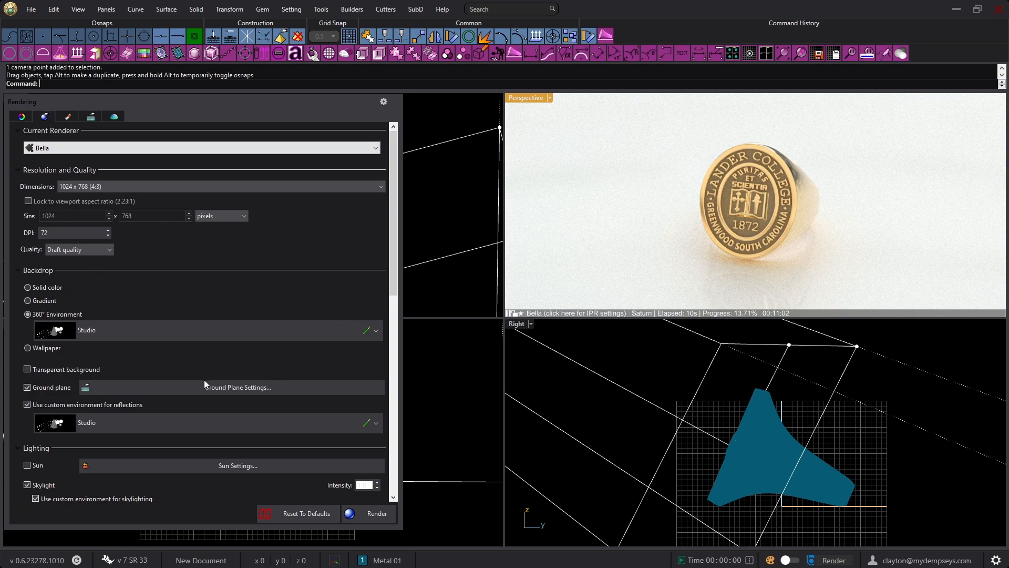
left_click(367, 515)
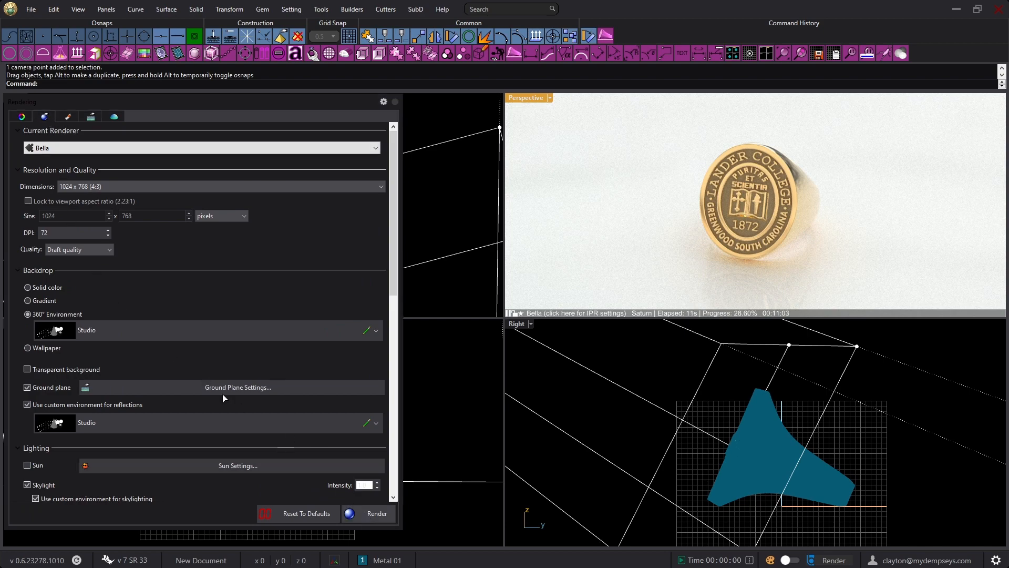